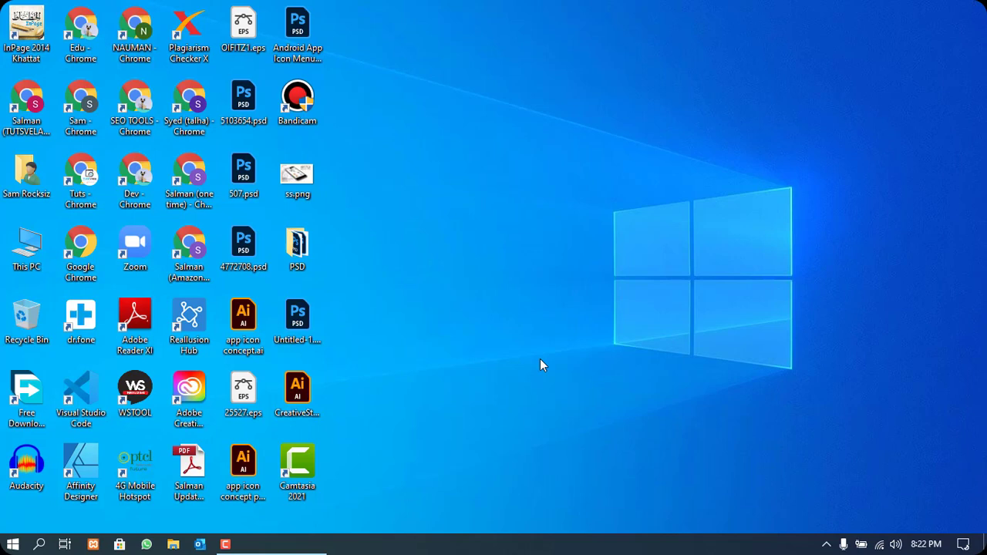
Step: Launch Camtasia 2021 from the desktop
right_click(537, 238)
left_click(575, 274)
double_click(299, 467)
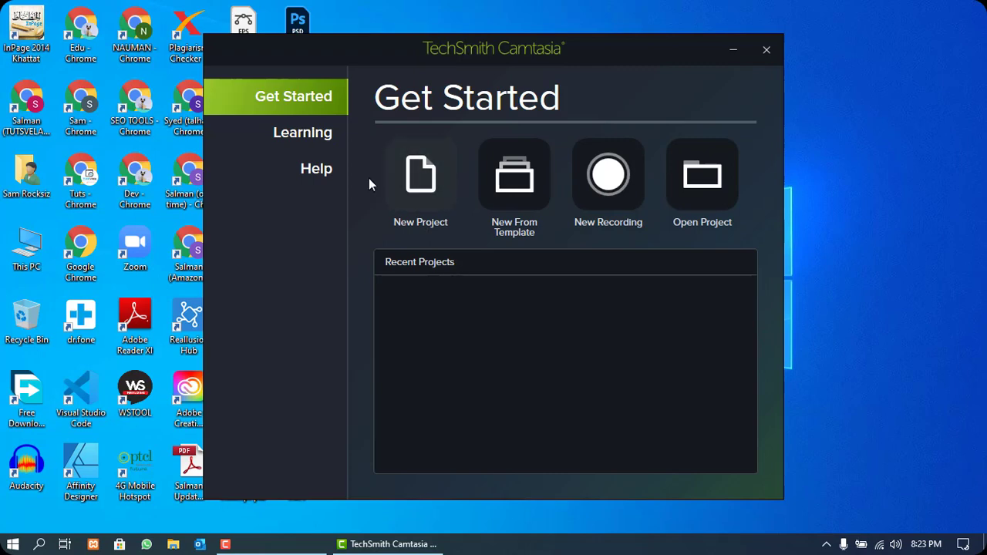
Step: Glance at the Learning section of the start window and create a new project
left_click(323, 144)
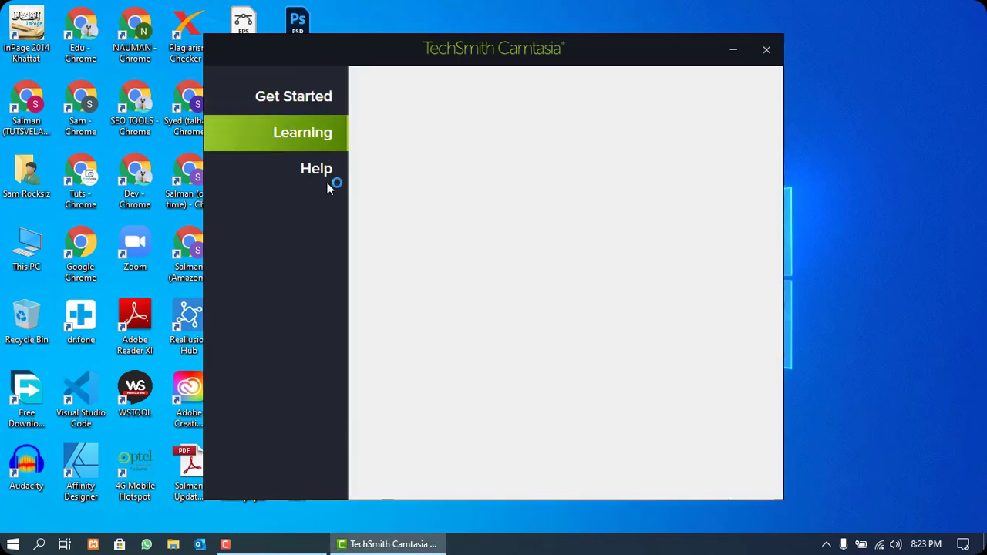
left_click(313, 100)
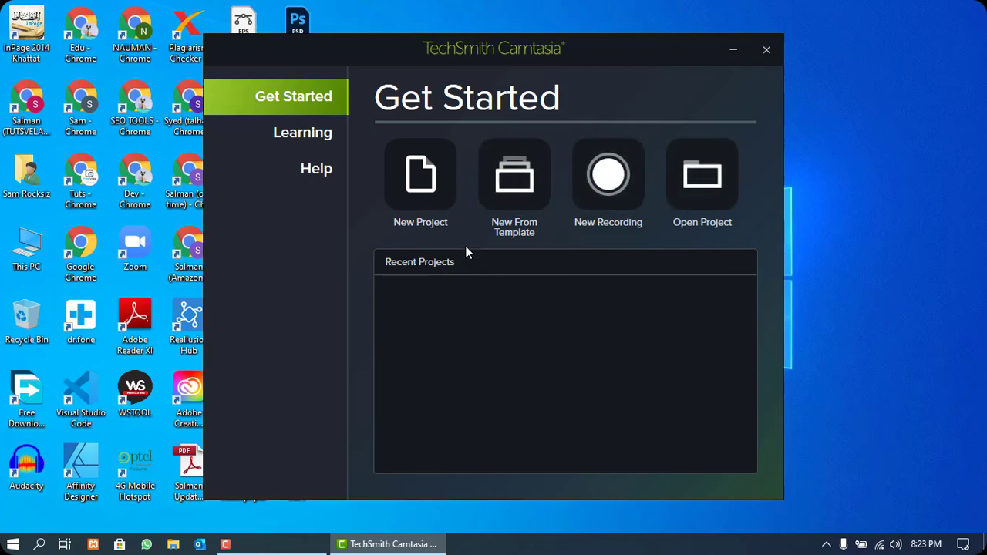
left_click(419, 185)
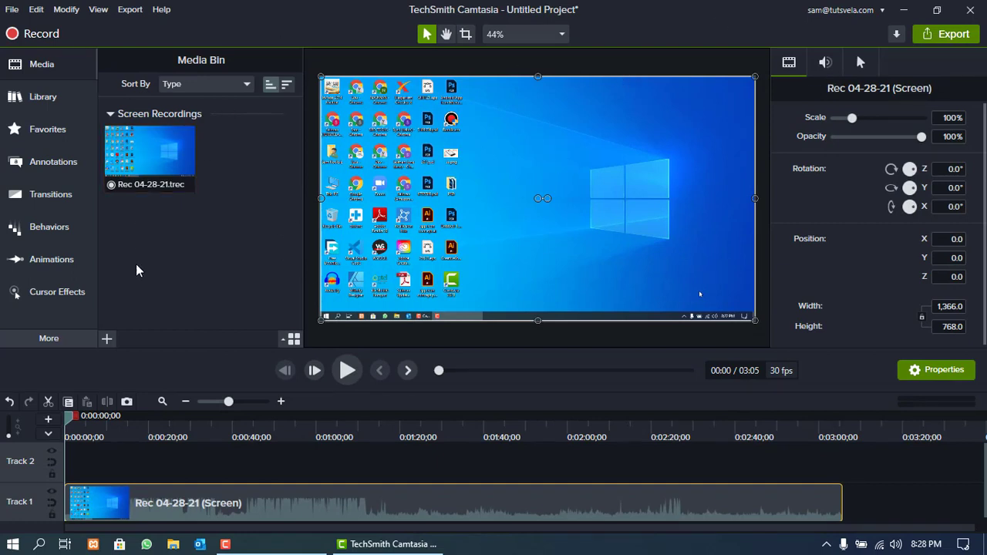
Step: Examine the cursor effects, including the left-click and right-click ones, and return to the Media Bin
left_click(81, 291)
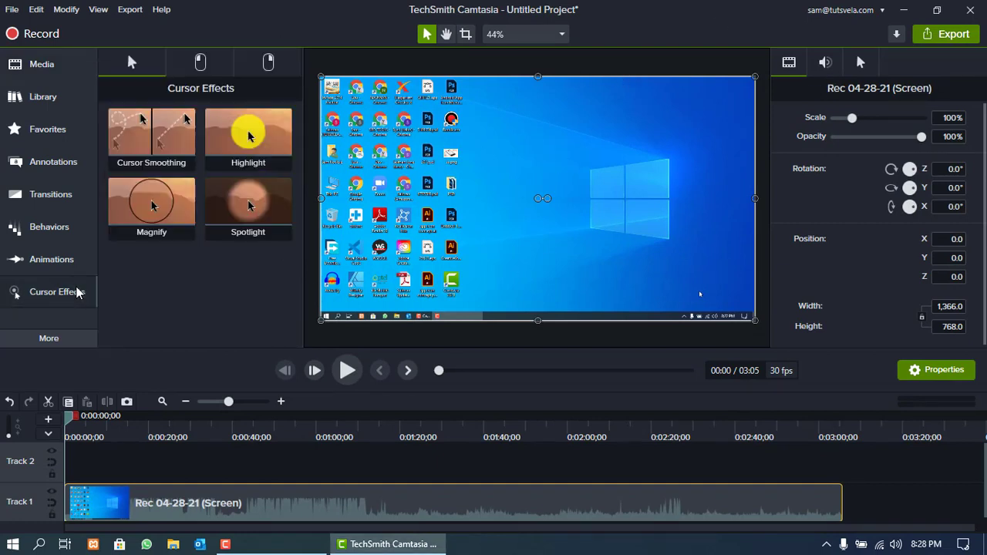
left_click(221, 73)
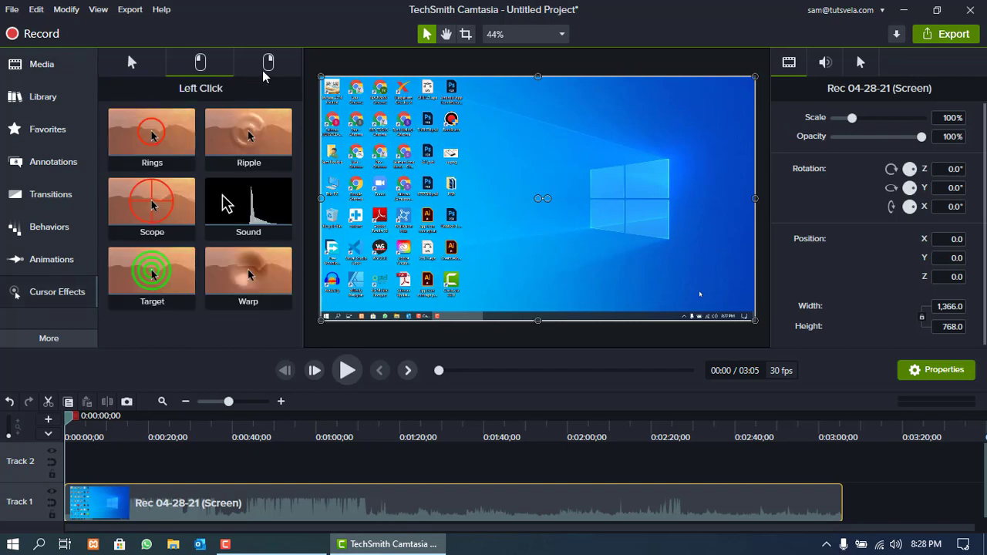
left_click(268, 64)
left_click(131, 62)
left_click(31, 65)
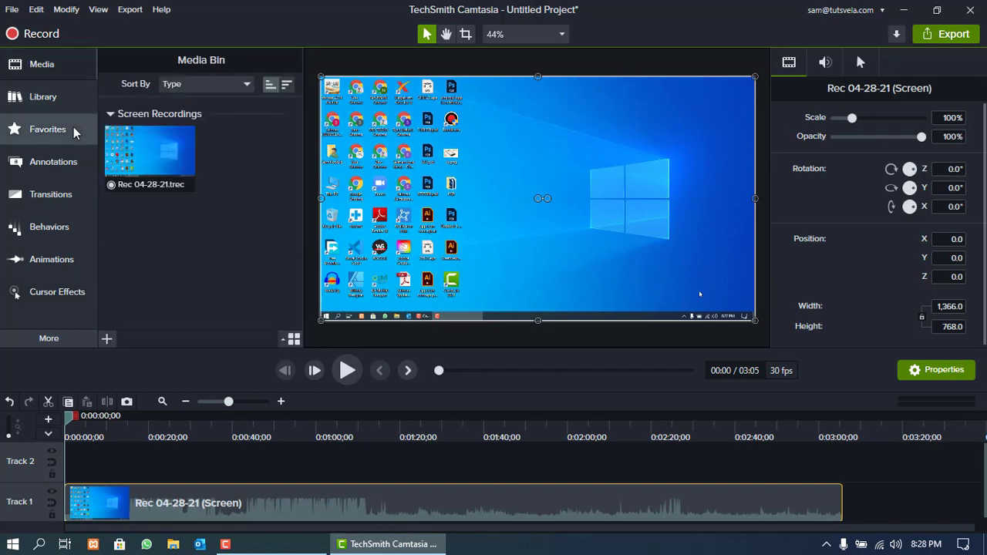
left_click(229, 85)
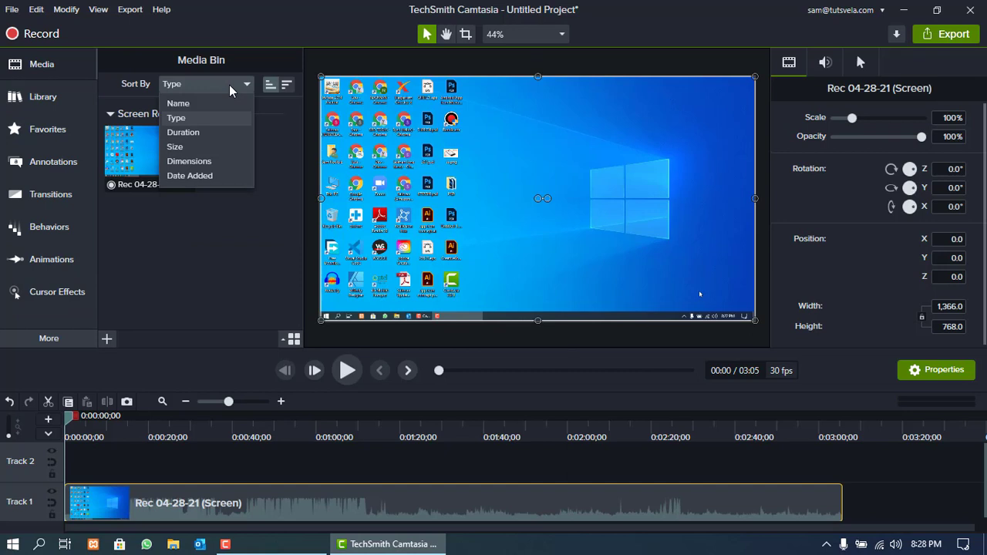
left_click(230, 90)
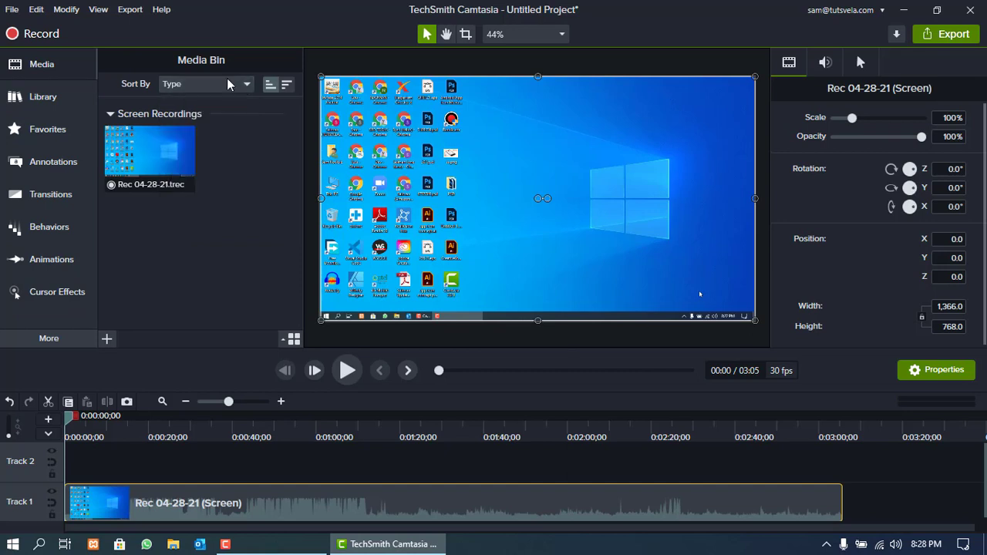
left_click(158, 10)
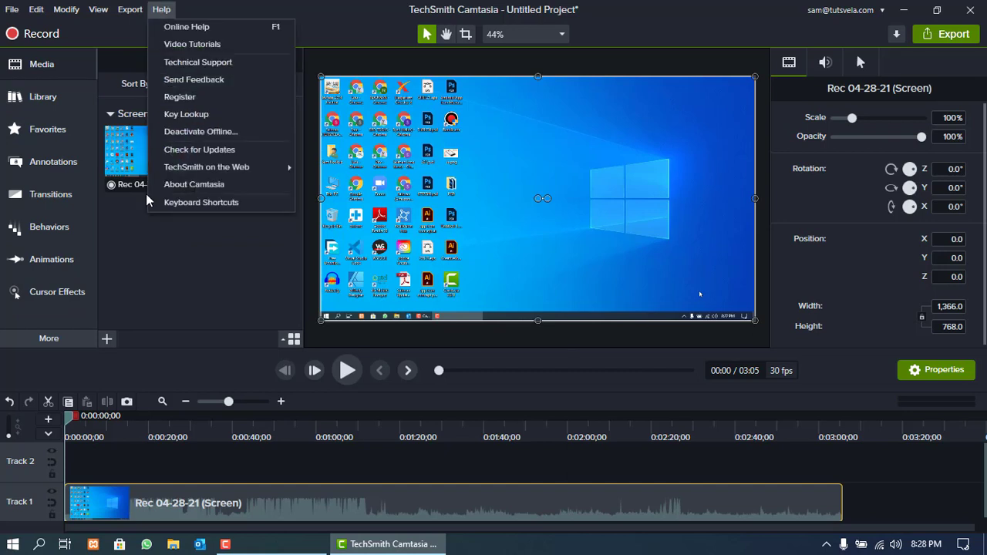
left_click(161, 245)
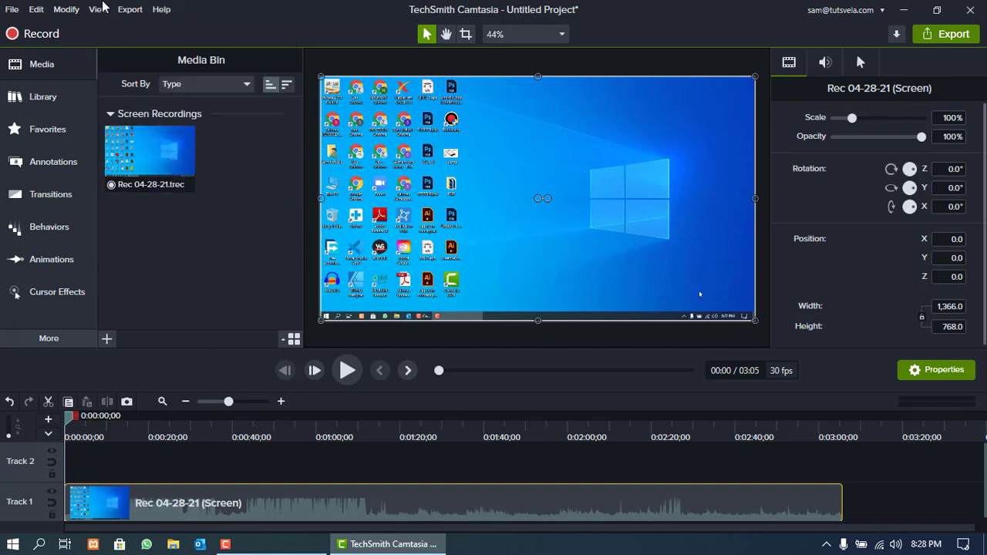
left_click(65, 10)
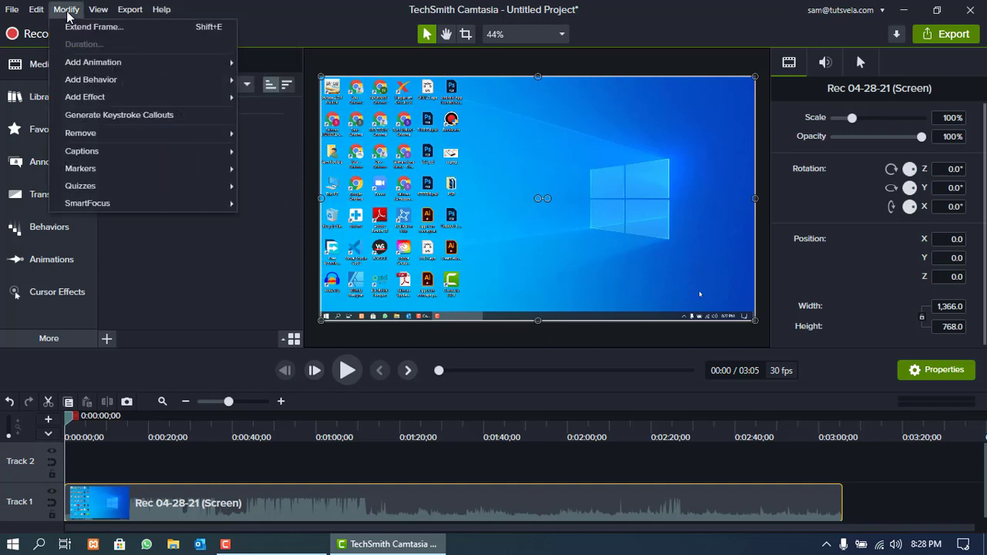
left_click(231, 253)
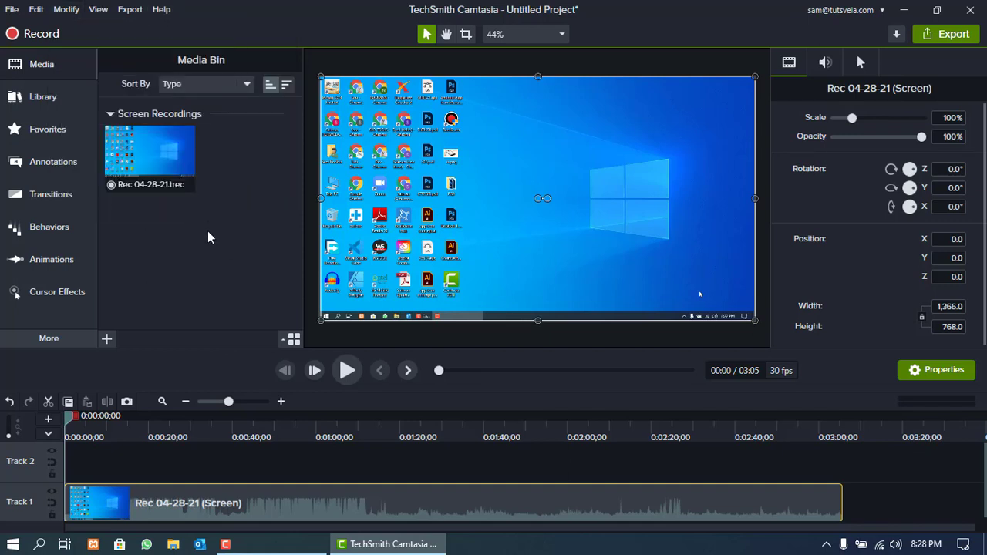
Step: Browse the Camtasia 2021 library assets in the Icons, Intros and Outros folders
left_click(50, 100)
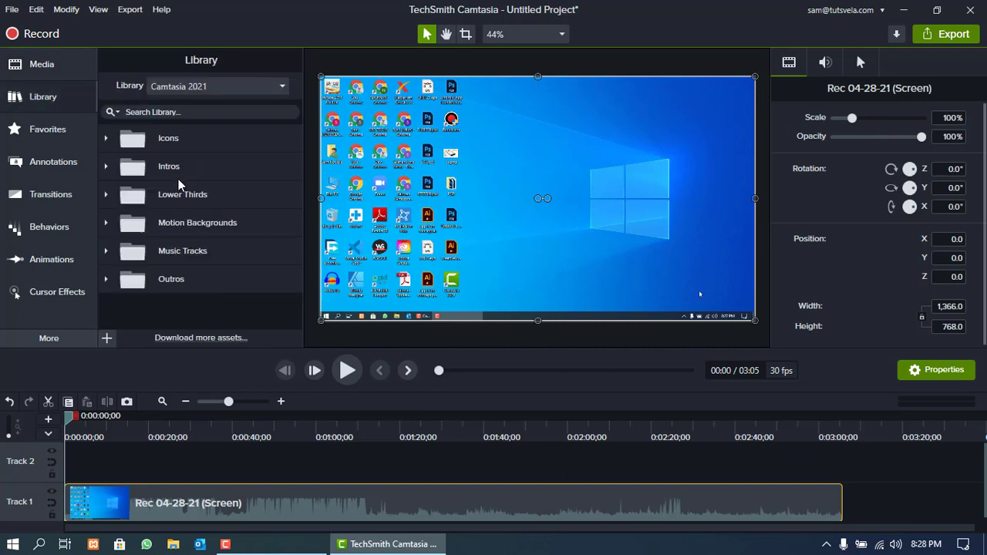
left_click(107, 138)
left_click(107, 138)
left_click(111, 176)
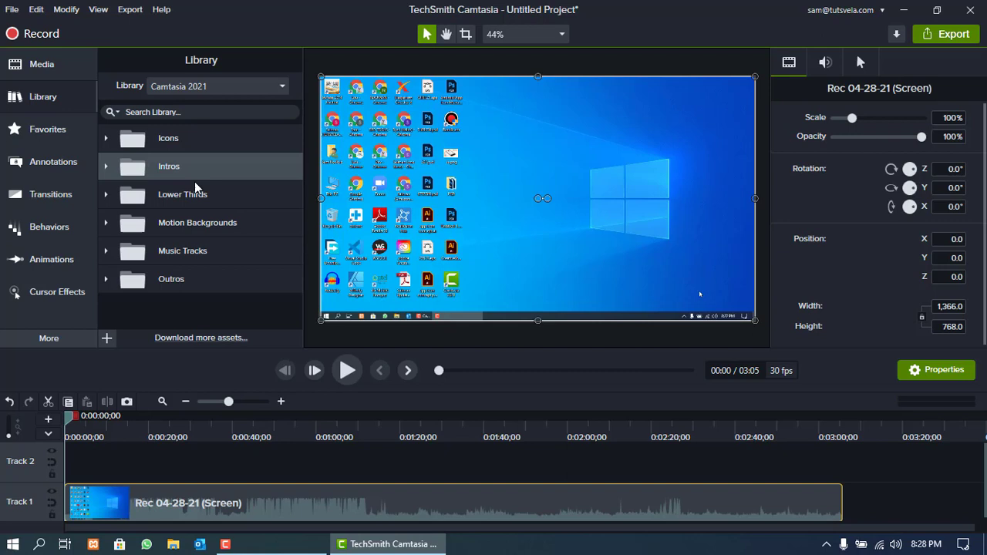
left_click(106, 172)
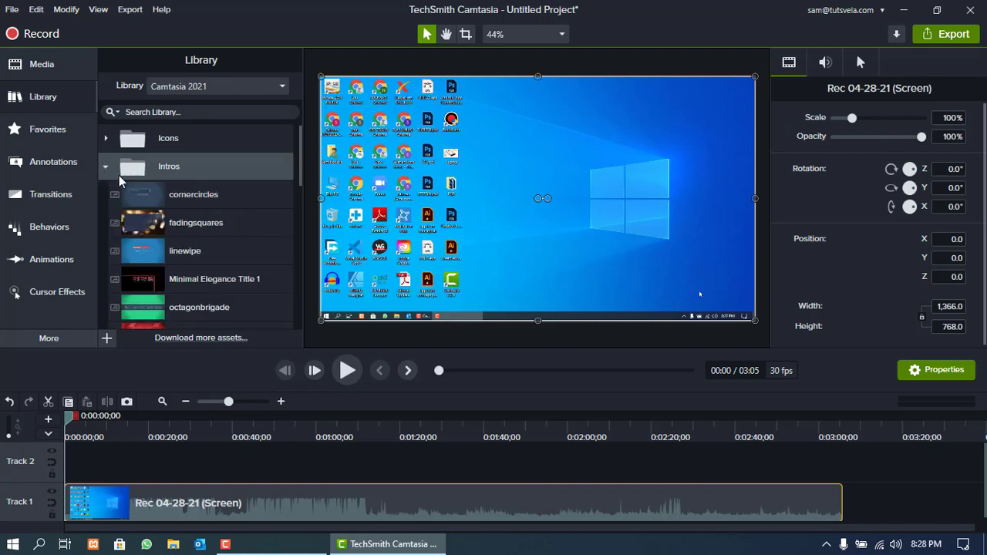
scroll(183, 222, "down", 8)
scroll(183, 222, "up", 8)
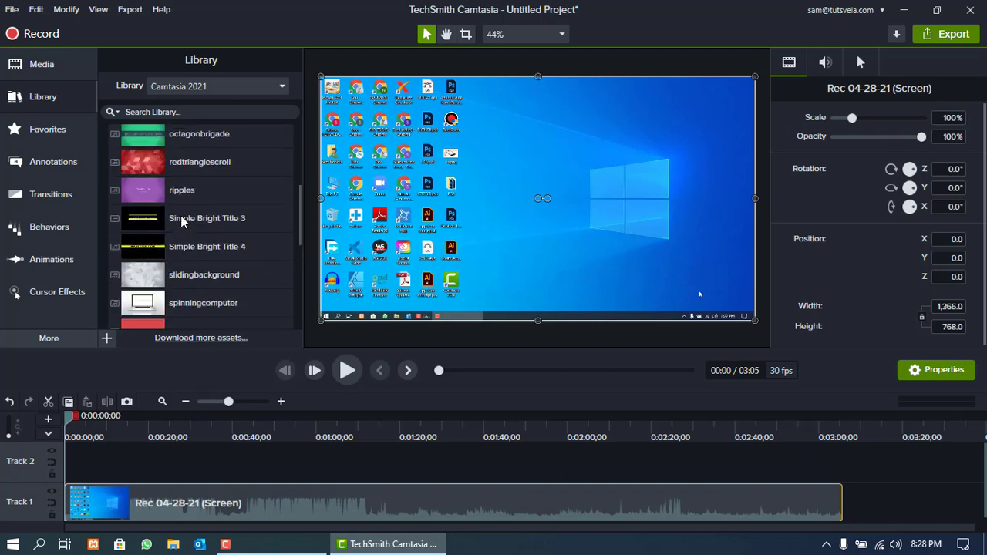
left_click(106, 168)
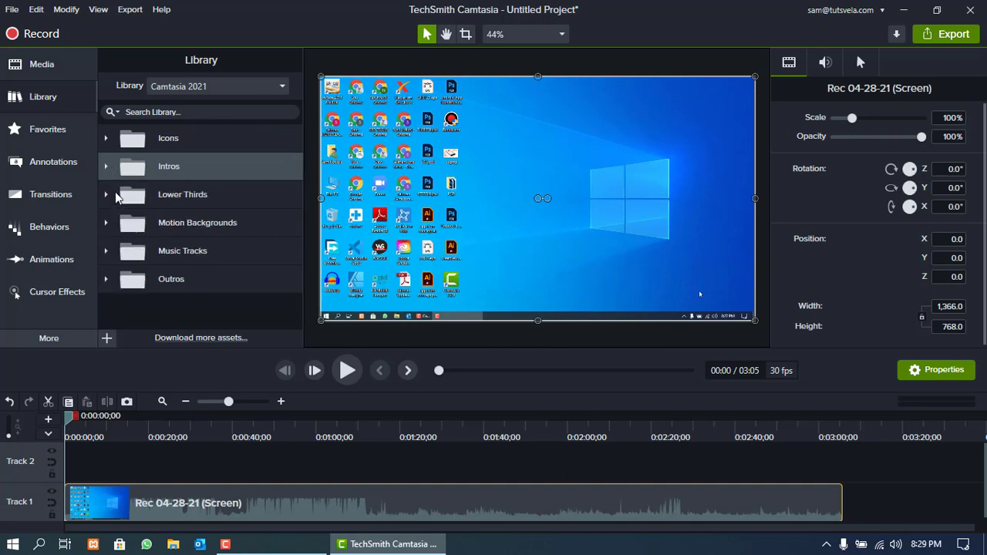
left_click(107, 281)
scroll(164, 244, "down", 2)
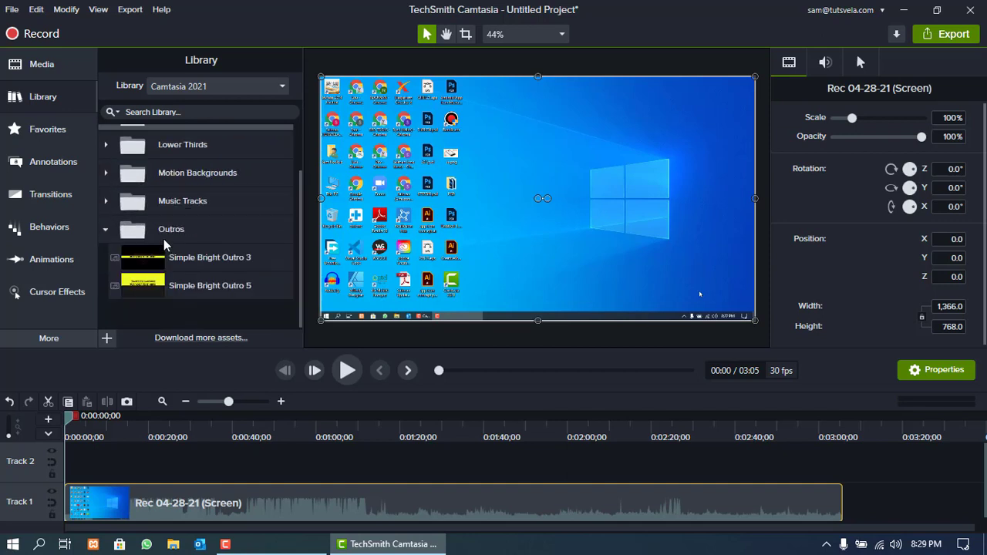
left_click(106, 231)
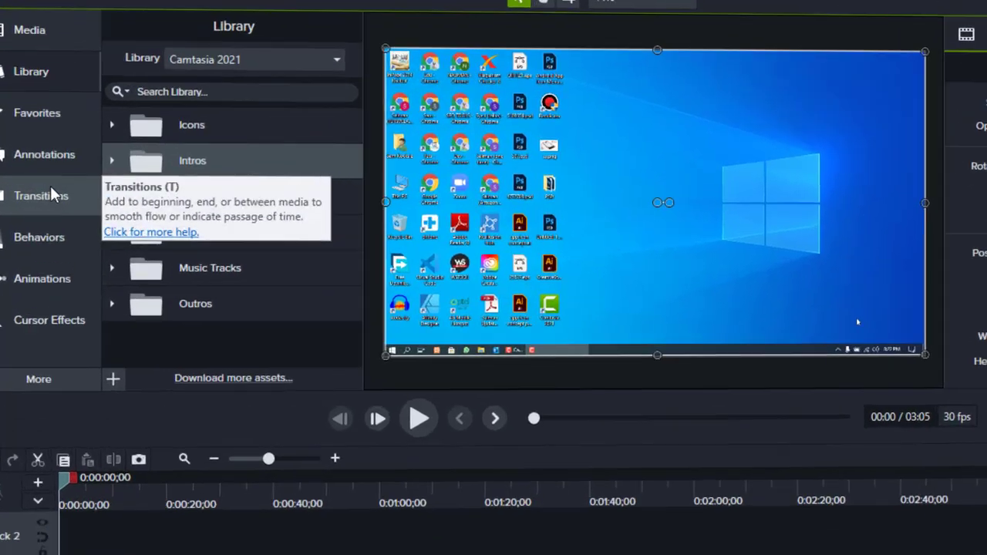
Step: Browse the transition types and the full list of transitions, and play the first second of the recording
left_click(60, 193)
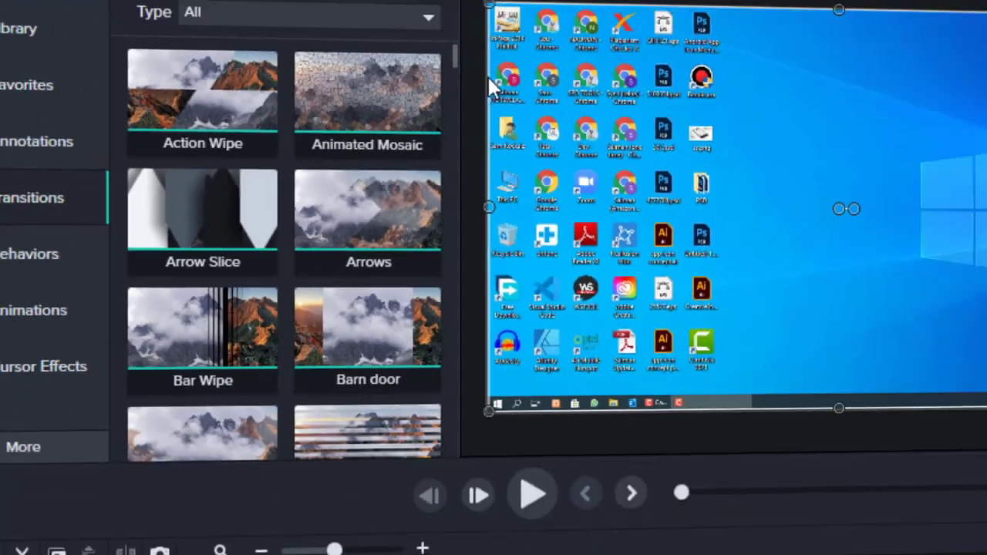
left_click(428, 16)
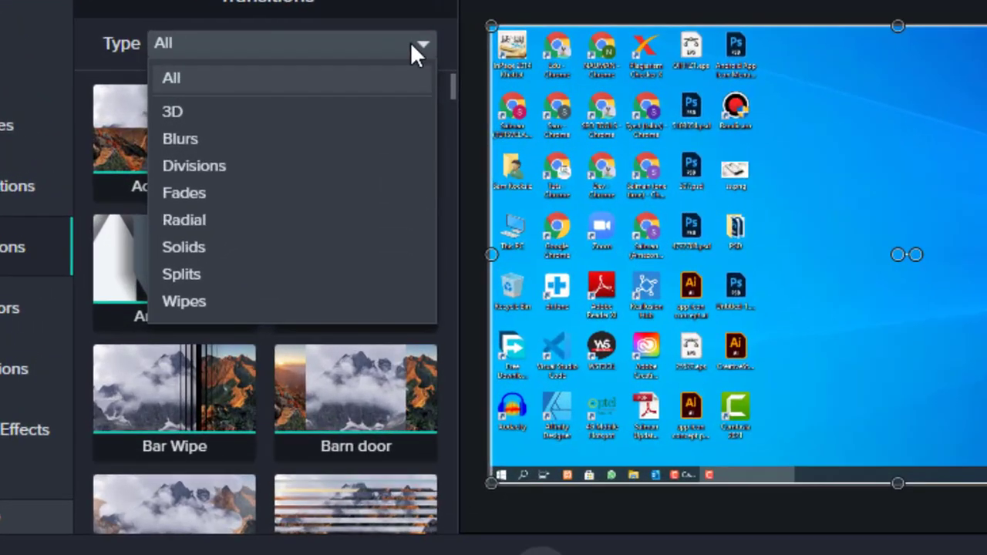
left_click(410, 41)
left_click_drag(450, 86, 449, 549)
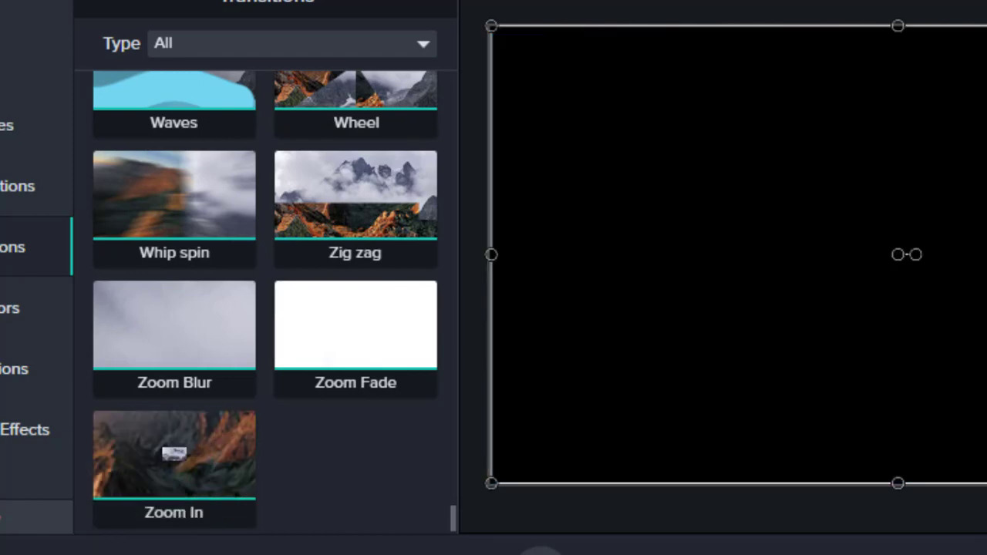
left_click(540, 552)
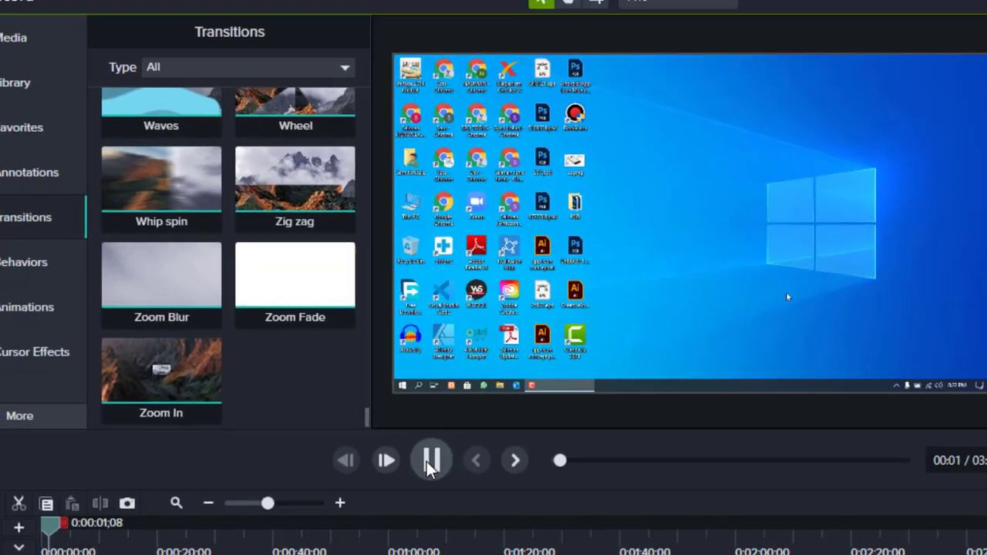
left_click(540, 552)
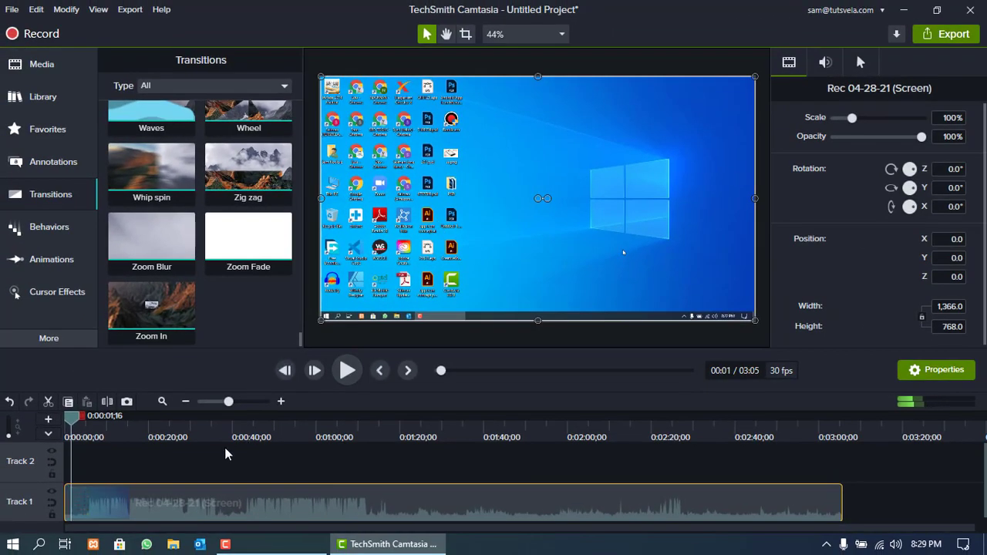
Step: Try the Zoom Fade, Zoom Blur and Waves transitions at the start of the Track 1 screen recording, previewing the results
left_click_drag(247, 245, 75, 500)
key("space")
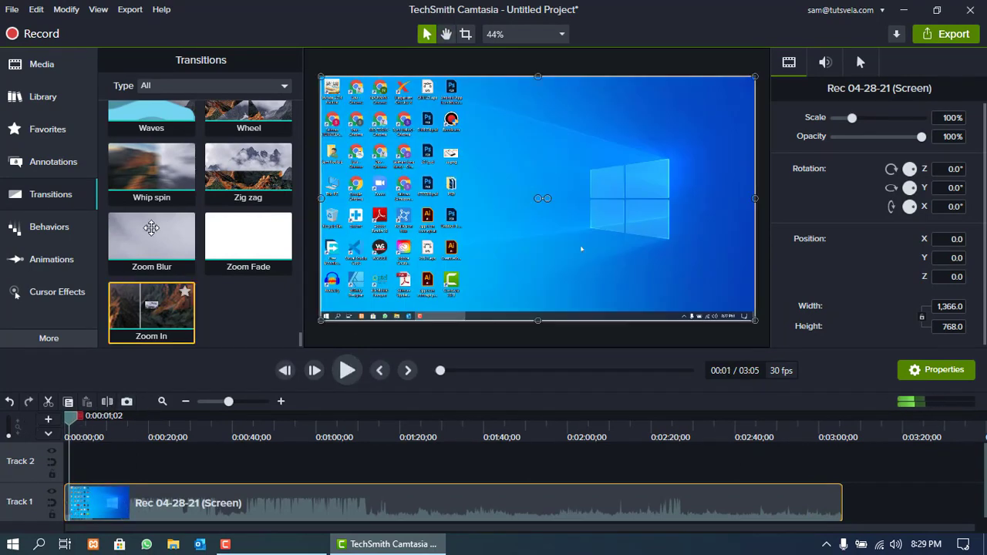
left_click_drag(151, 227, 74, 506)
key("space")
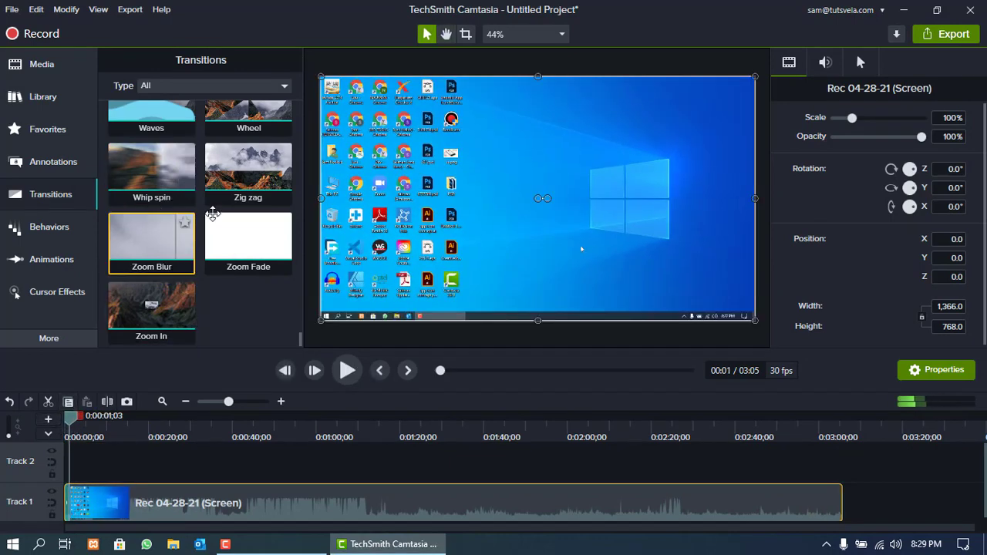
scroll(152, 200, "up", 2)
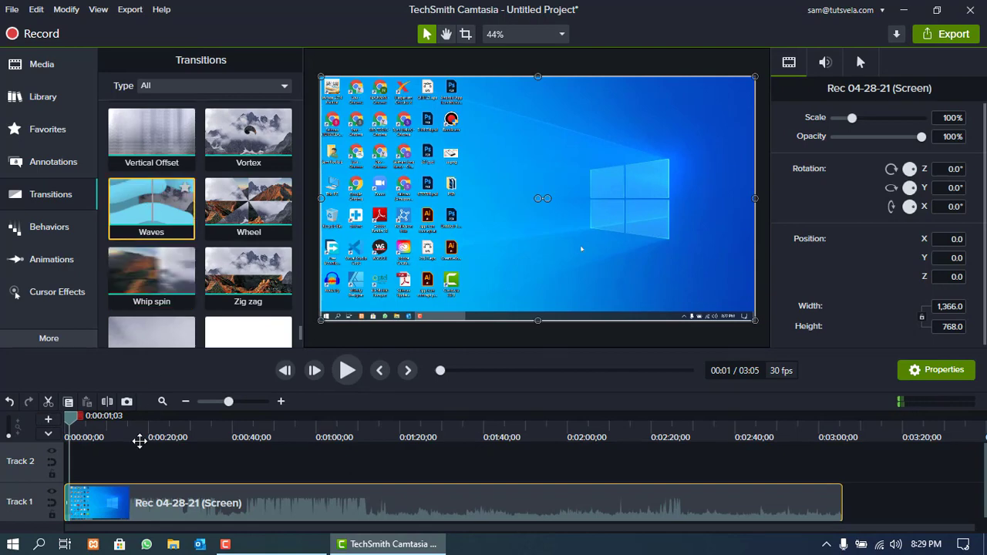
left_click_drag(138, 441, 75, 520)
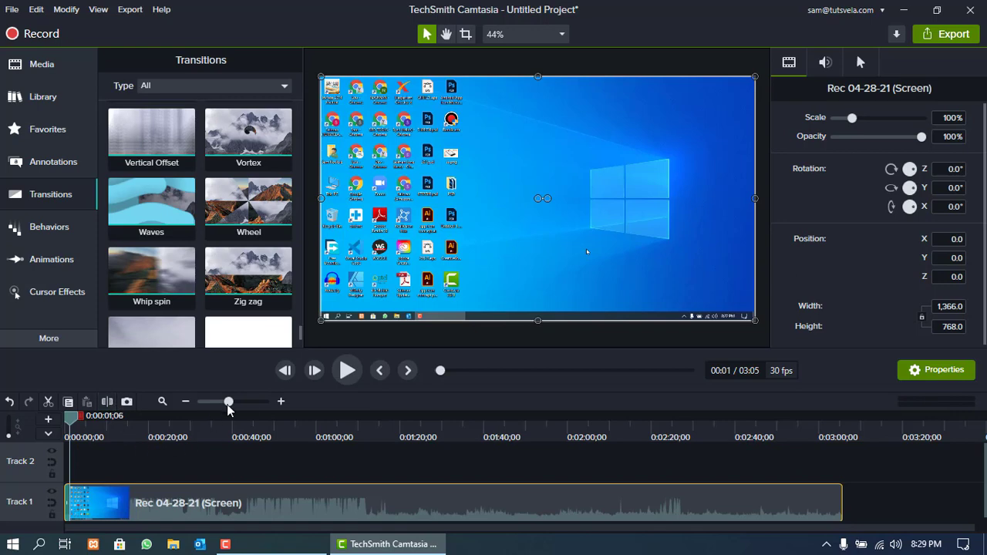
Step: Delete the transition at the start of the screen recording clip on Track 1
left_click(280, 402)
left_click(280, 403)
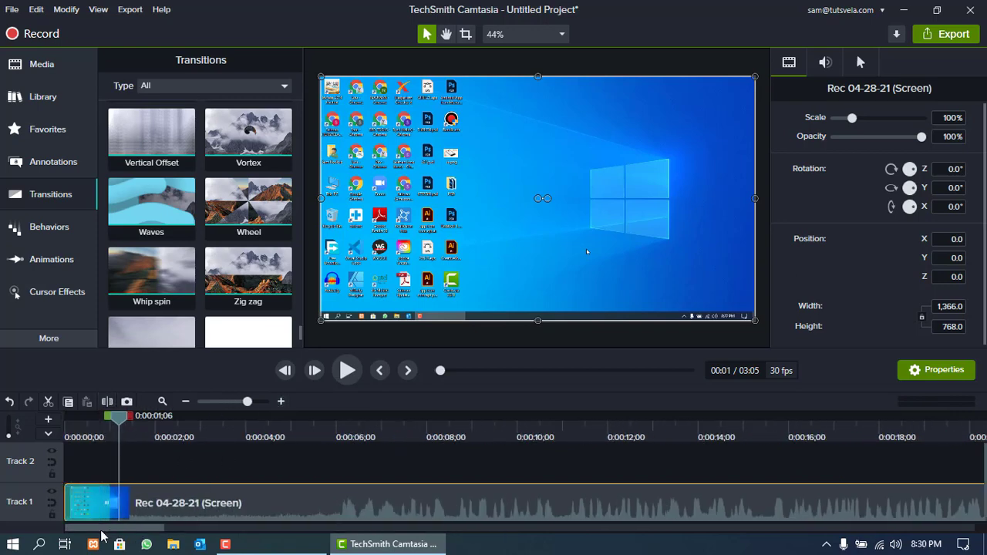
left_click(74, 509)
key("Delete")
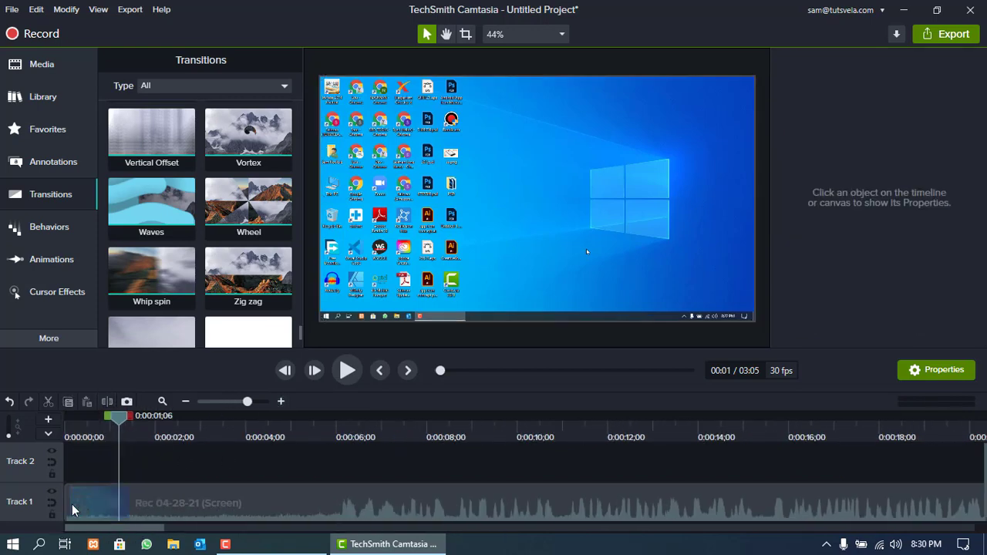
Step: Examine the Behaviors, the animation presets and the Zoom-n-Pan options, and show the list of additional tools
left_click(47, 228)
left_click(61, 262)
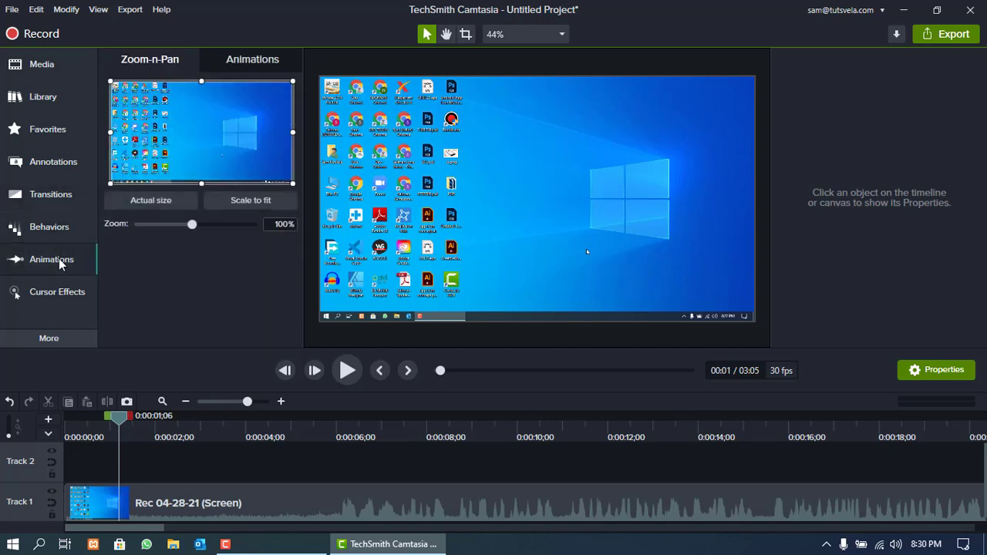
left_click(228, 71)
scroll(161, 163, "down", 2)
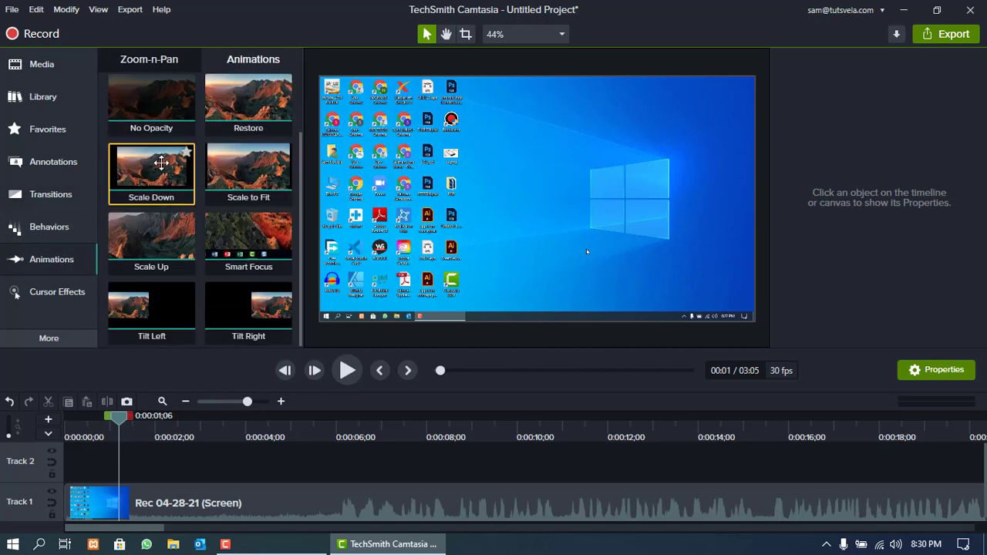
scroll(161, 163, "up", 2)
left_click(149, 60)
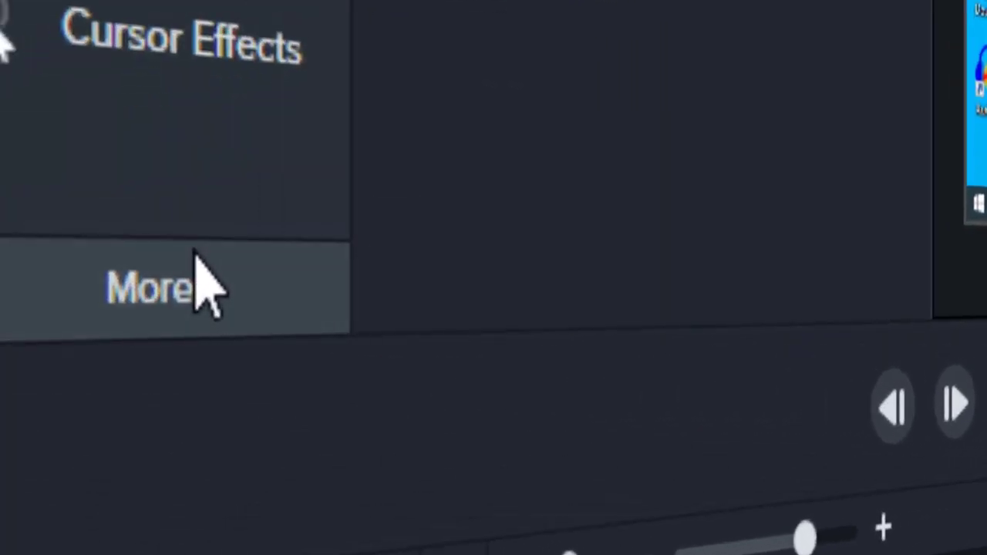
left_click(23, 327)
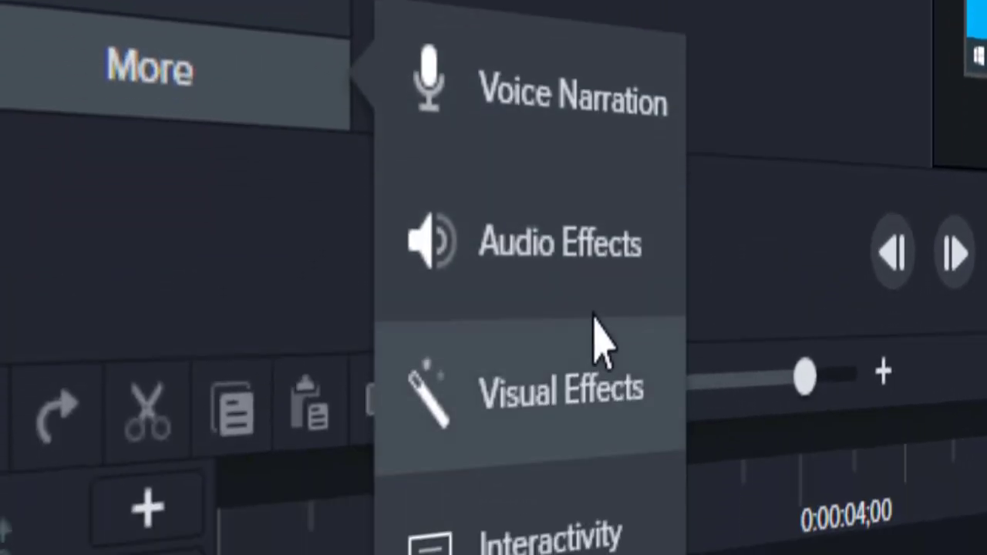
Step: Apply the Emphasize audio effect to the Track 1 screen recording and set its ramp position to Span
left_click(540, 347)
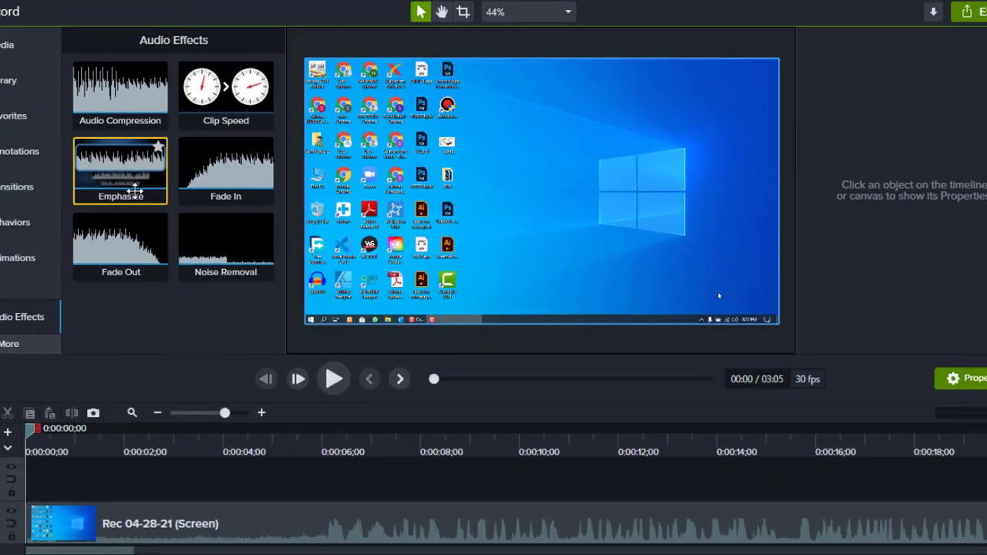
left_click_drag(135, 189, 142, 540)
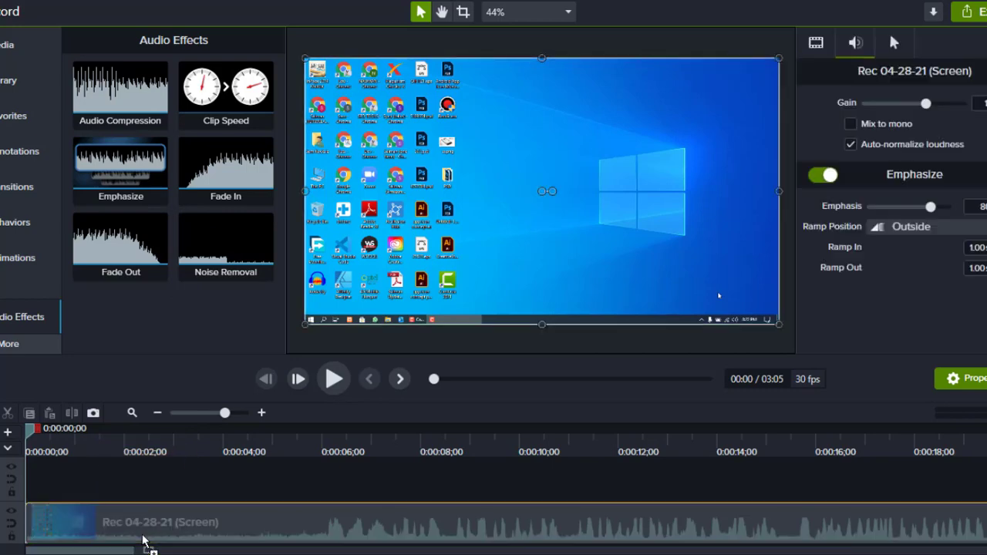
key("space")
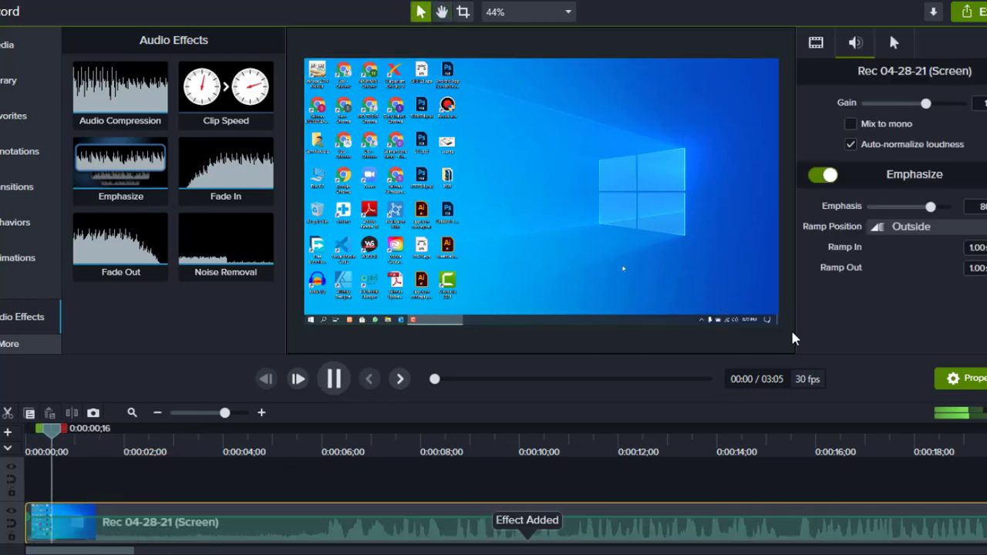
left_click(908, 227)
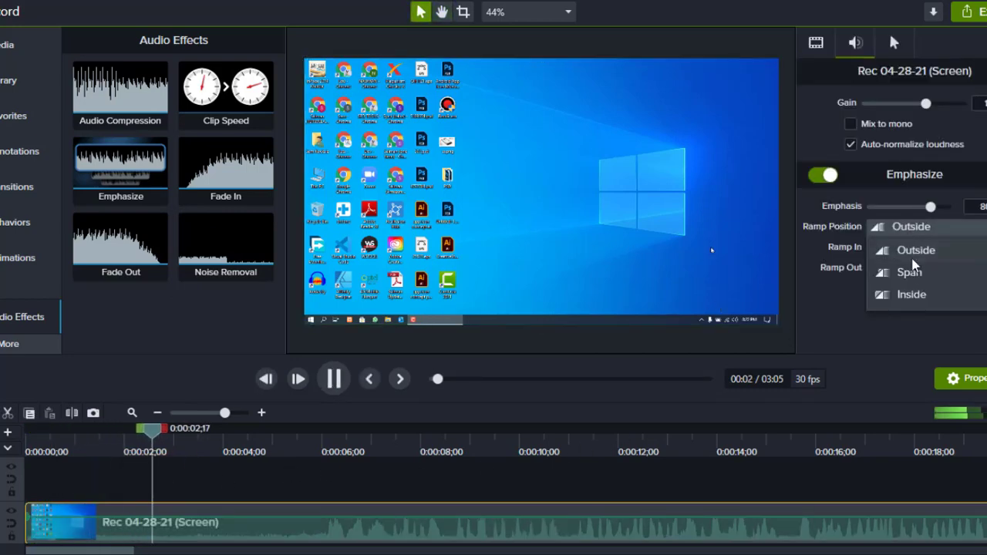
left_click(910, 271)
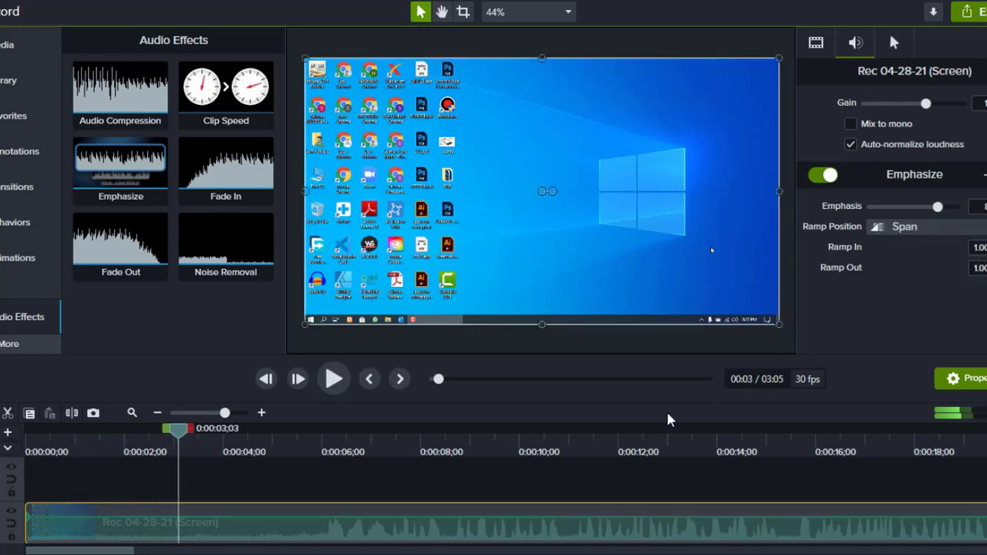
Step: Preview the emphasized audio from about 6 seconds and undo the Emphasize effect
left_click(332, 451)
key("space")
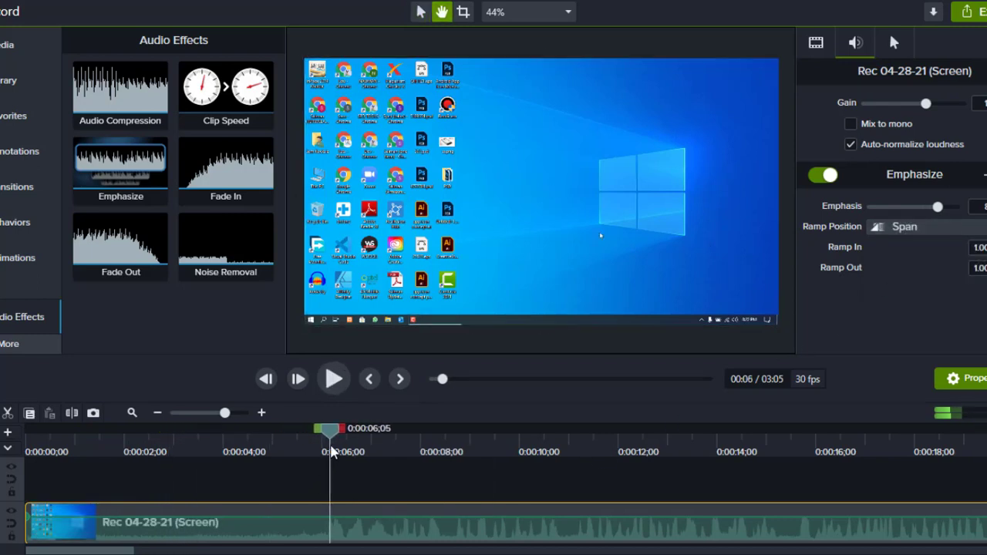
key("space")
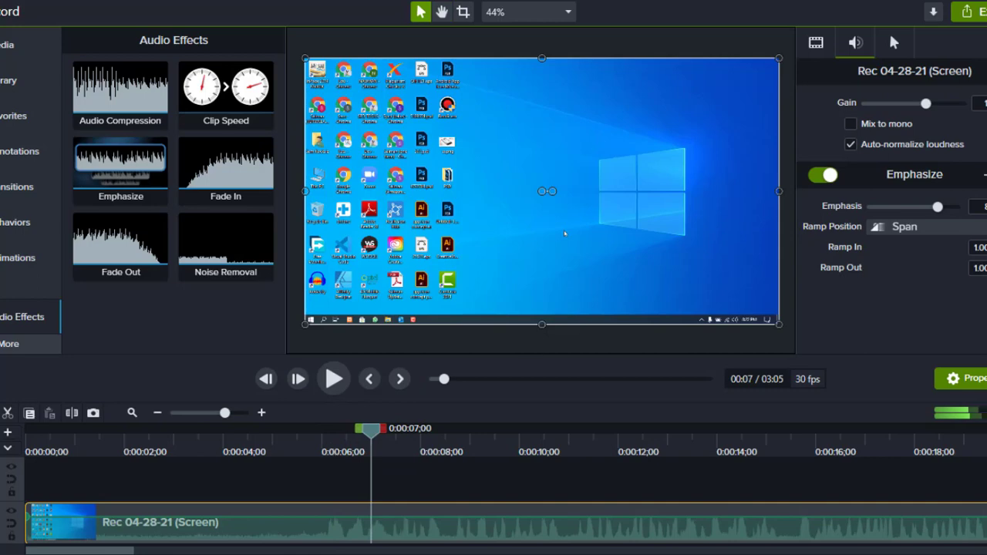
key("ctrl+z")
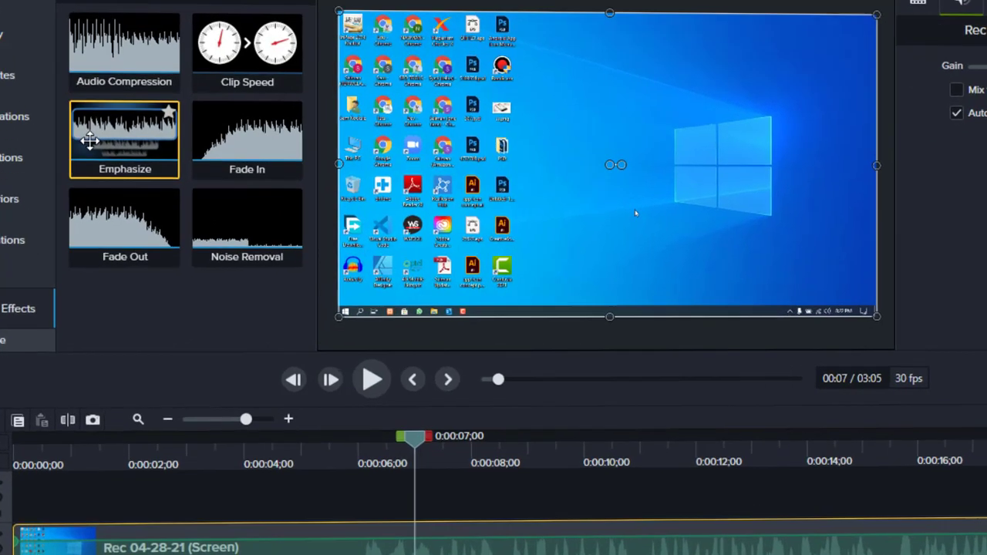
Step: Browse the full list of visual effects, from Border to Remove a Color
left_click(34, 345)
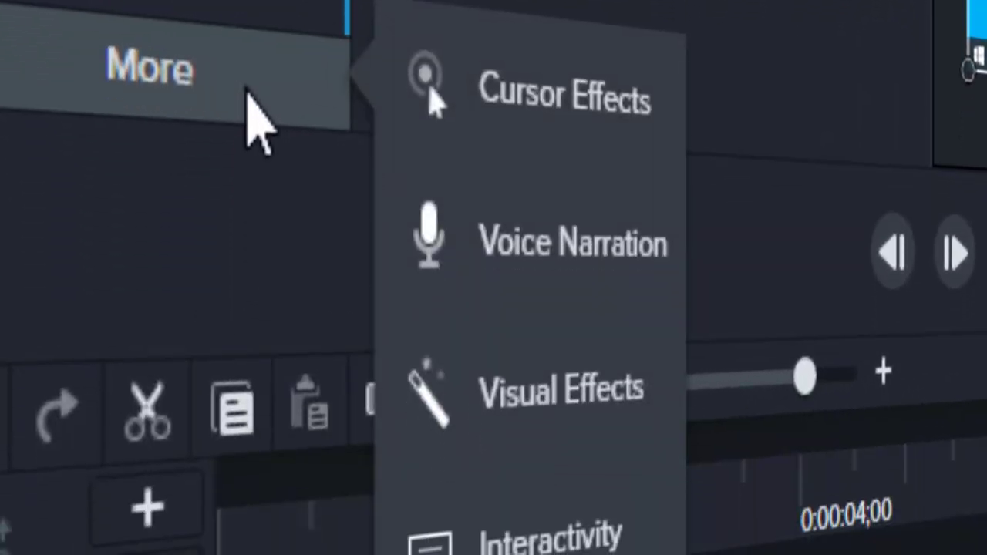
left_click(556, 407)
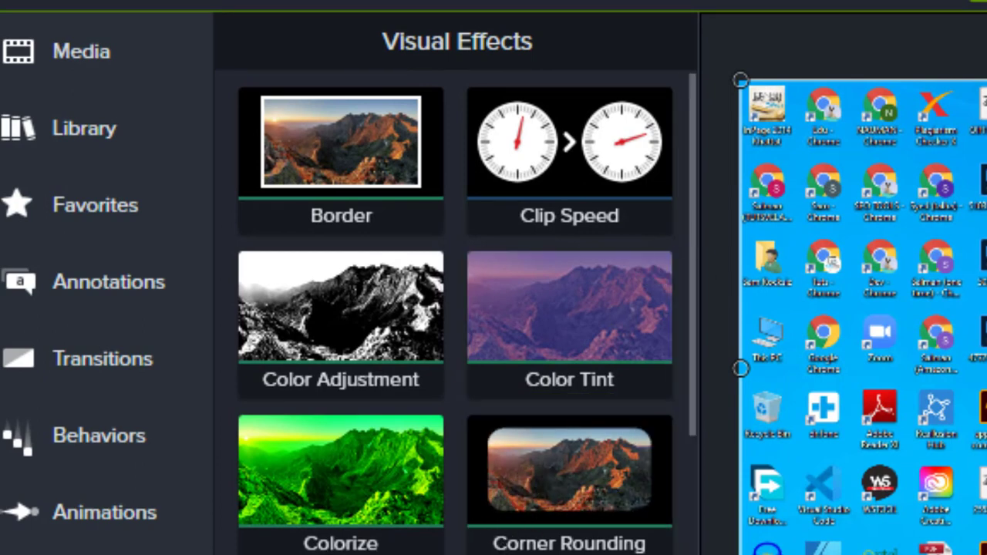
scroll(342, 540, "down", 1)
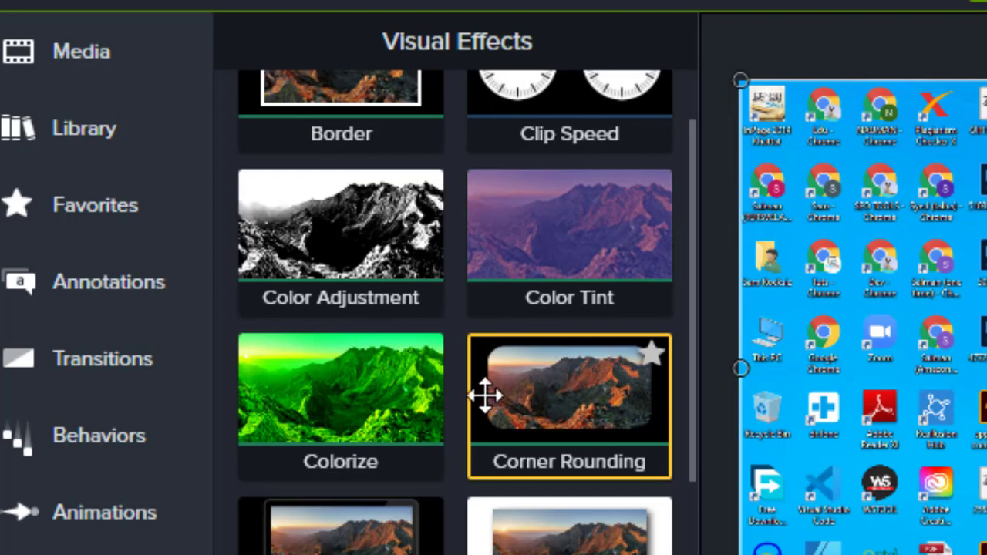
scroll(537, 424, "down", 2)
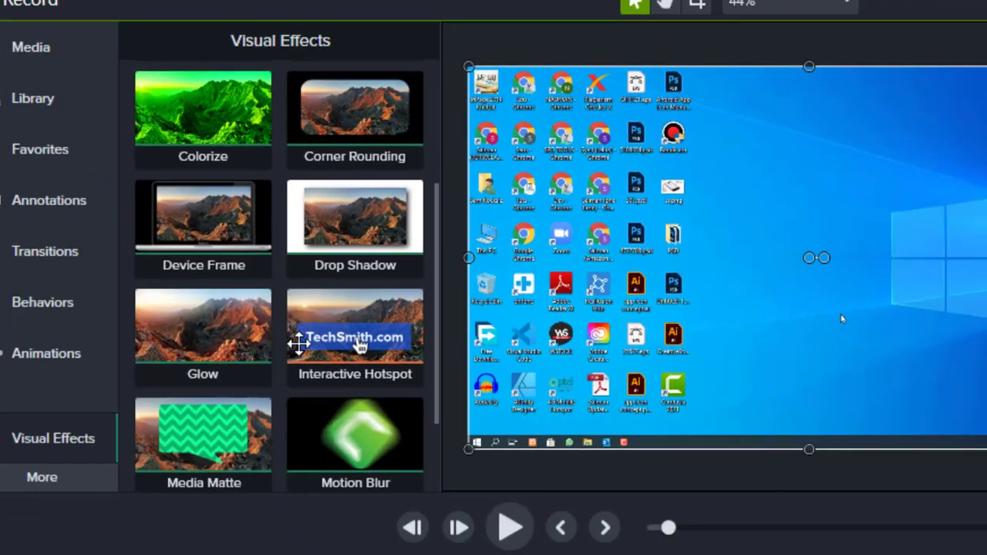
scroll(299, 343, "down", 1)
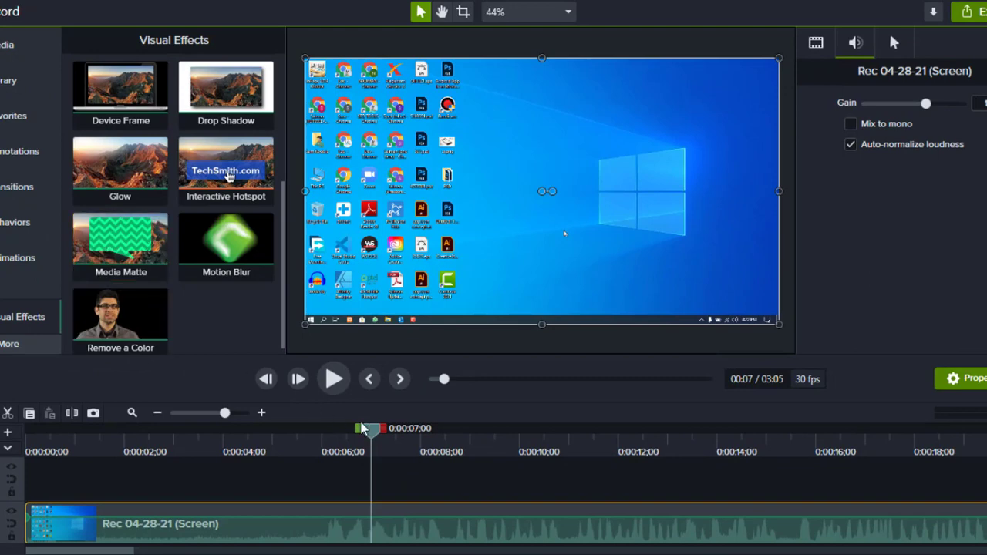
Step: Place a solid black rectangle shape above the recording at about 2.5 seconds and extend its clip to about 10 seconds
left_click_drag(356, 444, 21, 446)
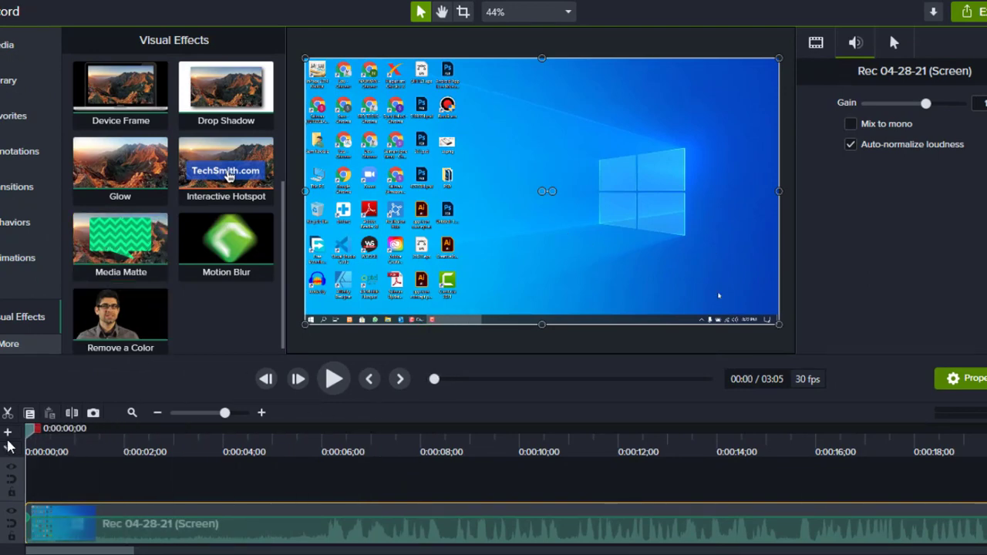
left_click(12, 81)
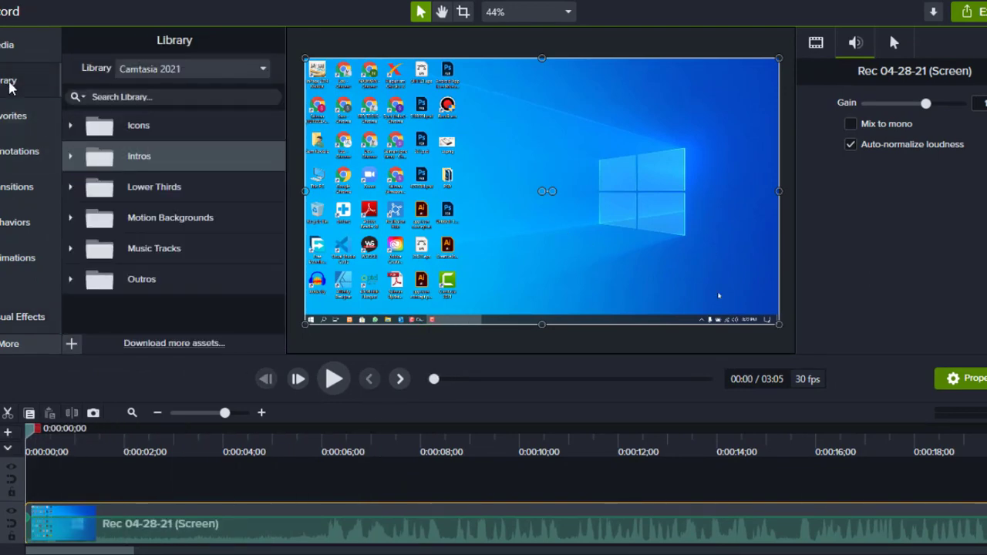
left_click(19, 151)
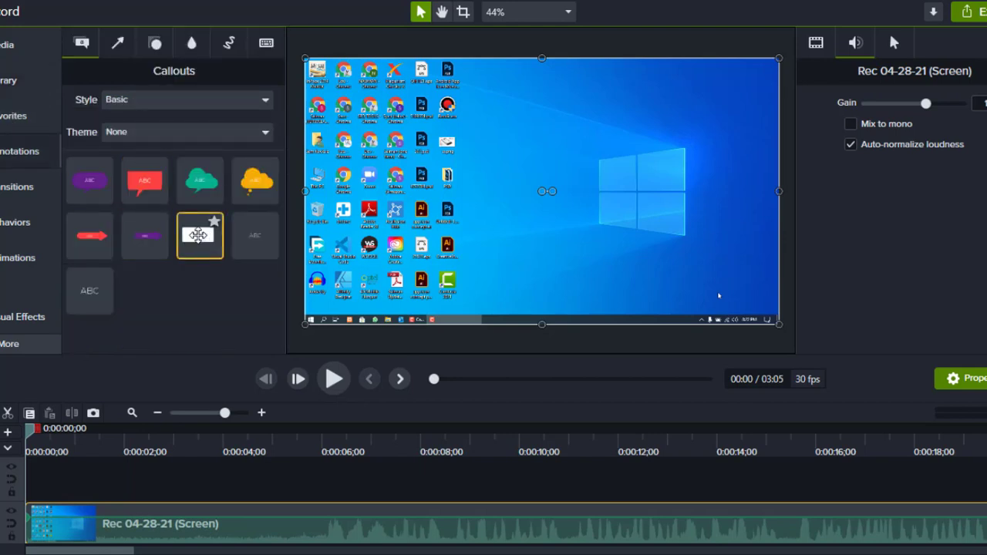
left_click(154, 43)
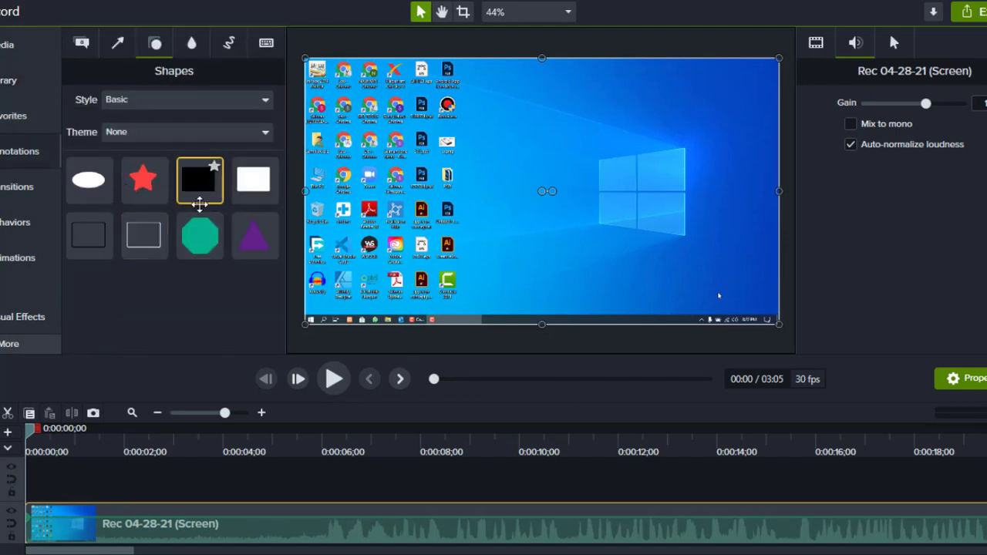
left_click_drag(199, 176, 153, 482)
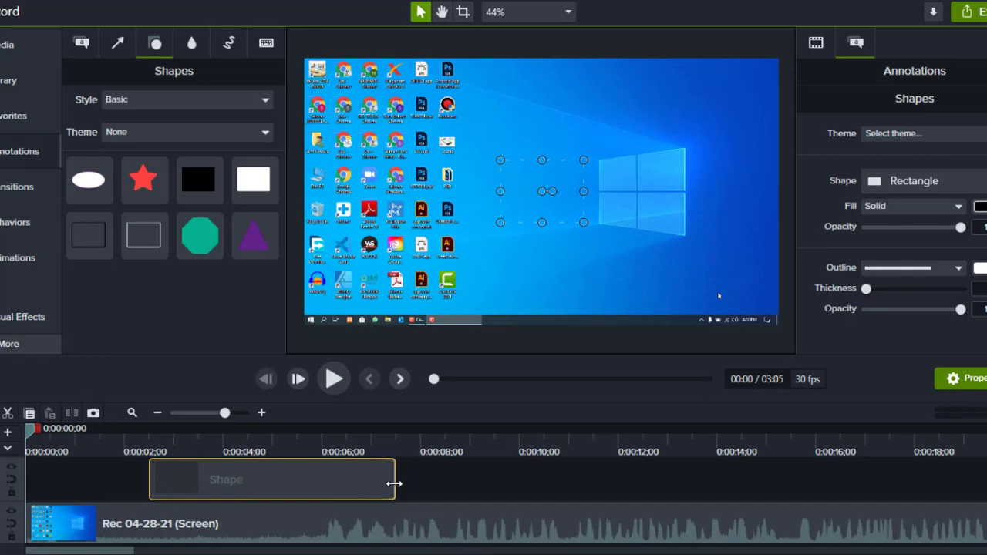
left_click_drag(394, 484, 525, 483)
Step: Enlarge the black rectangle so it covers the middle of the canvas
left_click(150, 451)
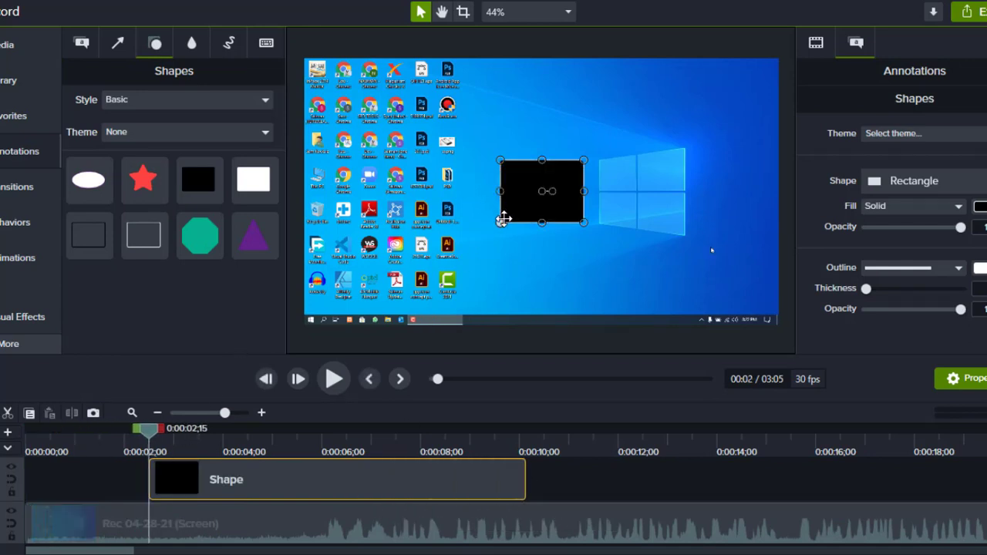
left_click_drag(503, 219, 332, 308)
left_click_drag(501, 293, 583, 241)
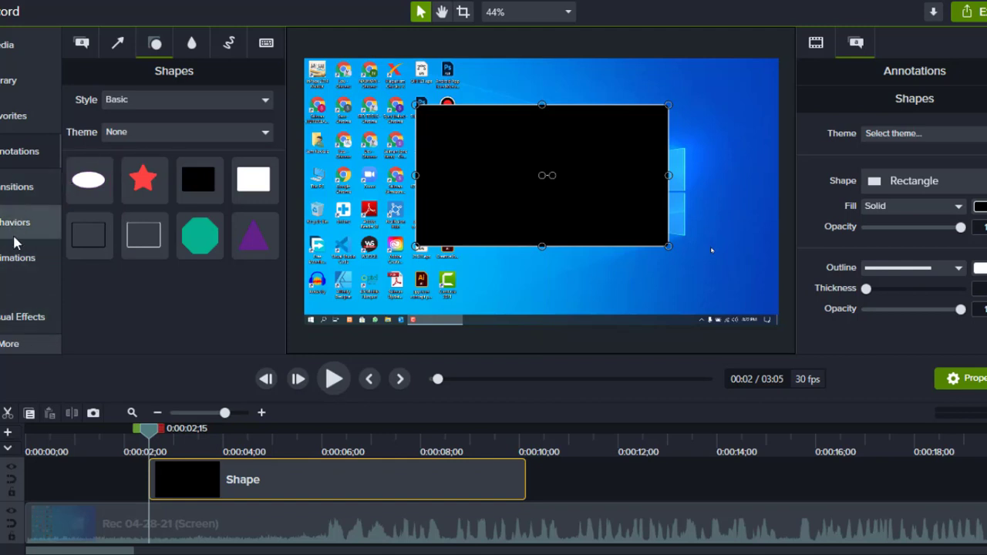
Step: Add a Custom animation spanning the whole shape clip and position the rectangle just outside the canvas's right edge at its start
left_click(16, 257)
left_click(228, 46)
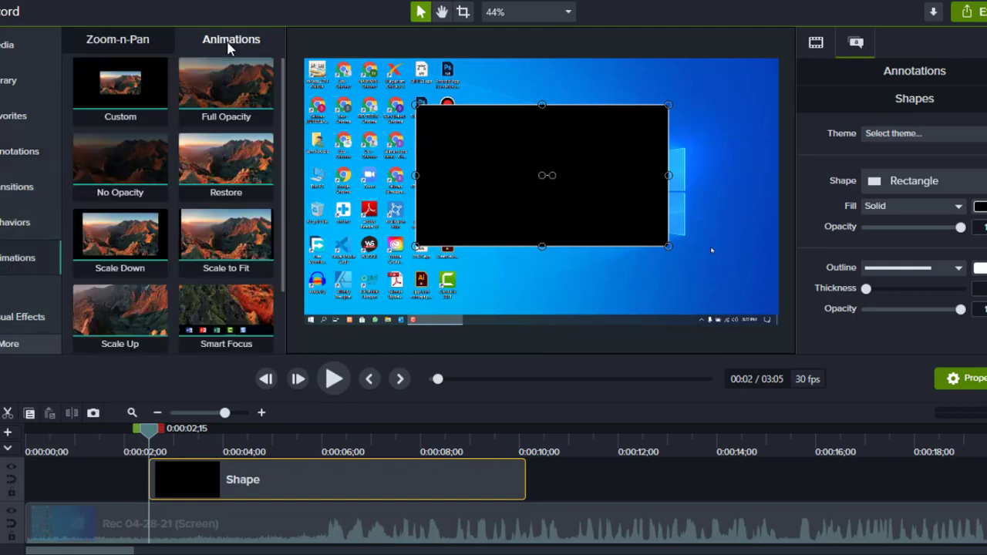
left_click_drag(126, 103, 525, 479)
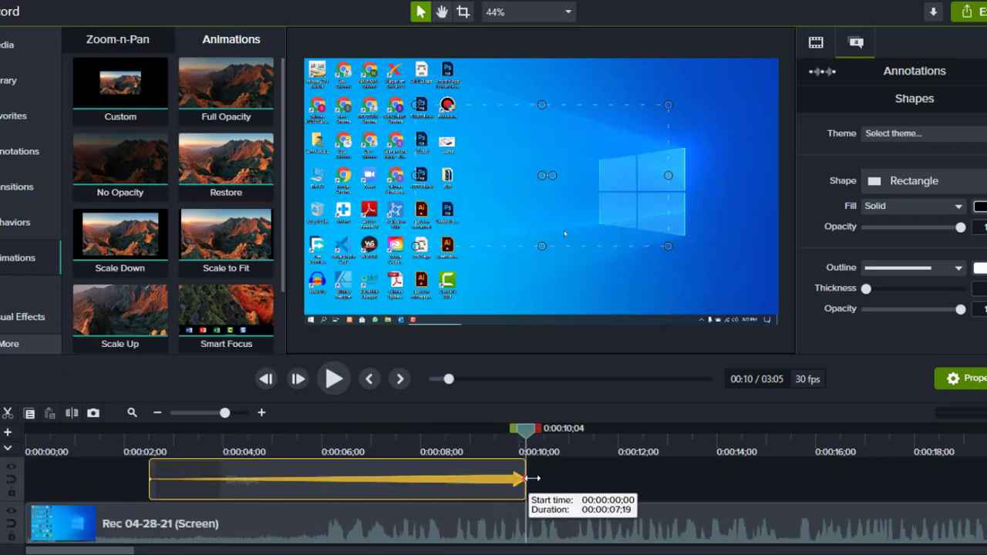
left_click(151, 479)
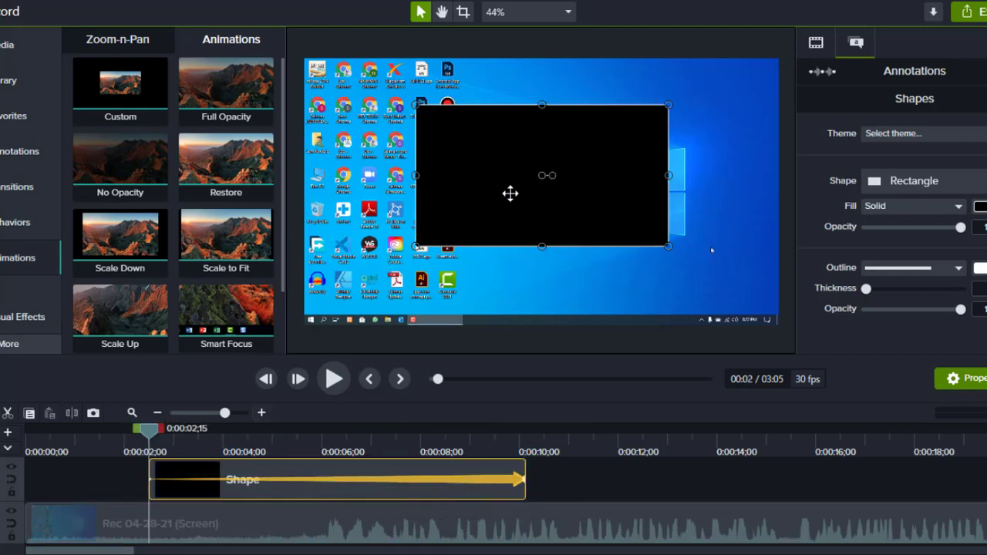
left_click_drag(509, 192, 879, 171)
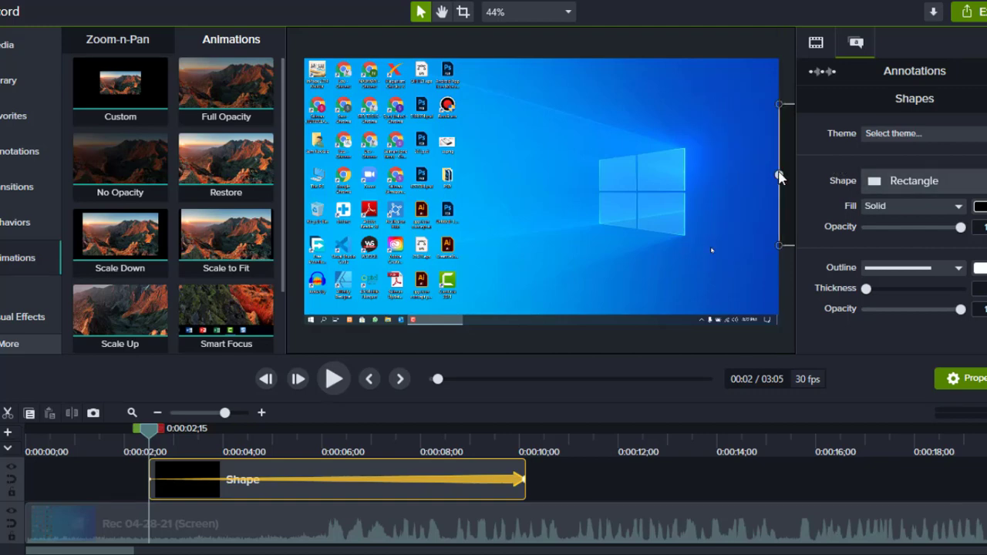
Step: Try to shift the rectangle toward the canvas's left side at the very end of the shape clip
left_click(521, 481)
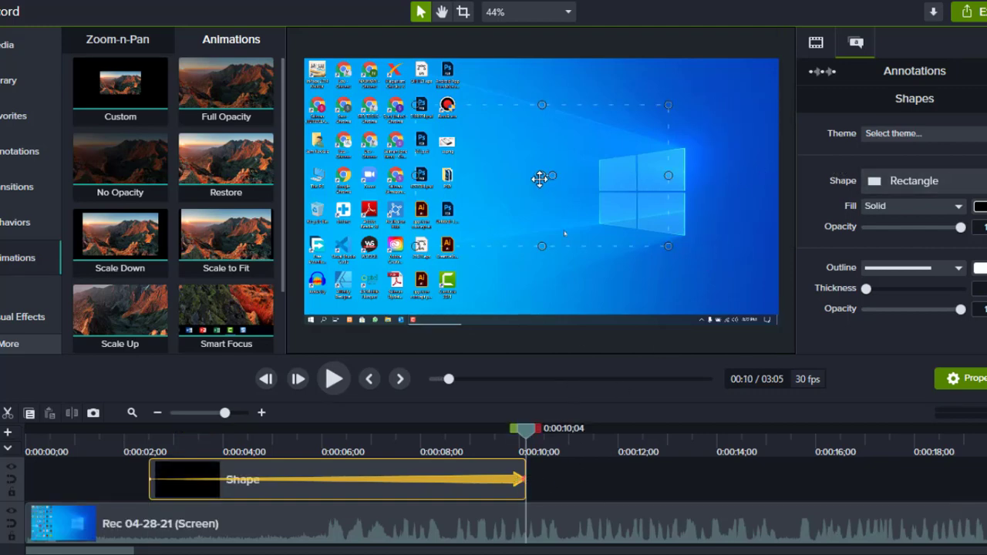
left_click_drag(519, 179, 319, 179)
key("ctrl+z")
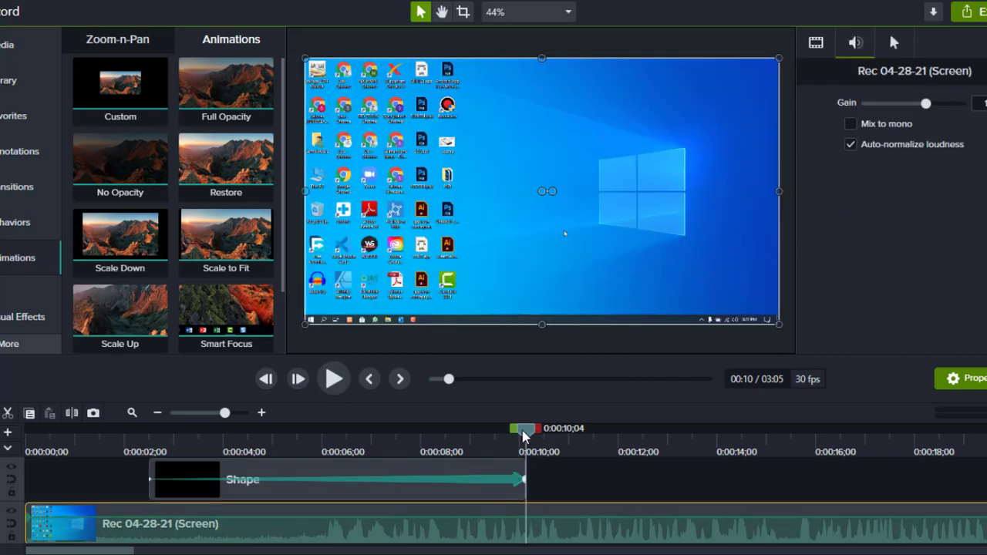
Step: Shorten the shape's animation to end at about 0:00:09;11 and move the rectangle partly past the canvas's left edge there
left_click_drag(524, 431, 519, 432)
left_click(521, 480)
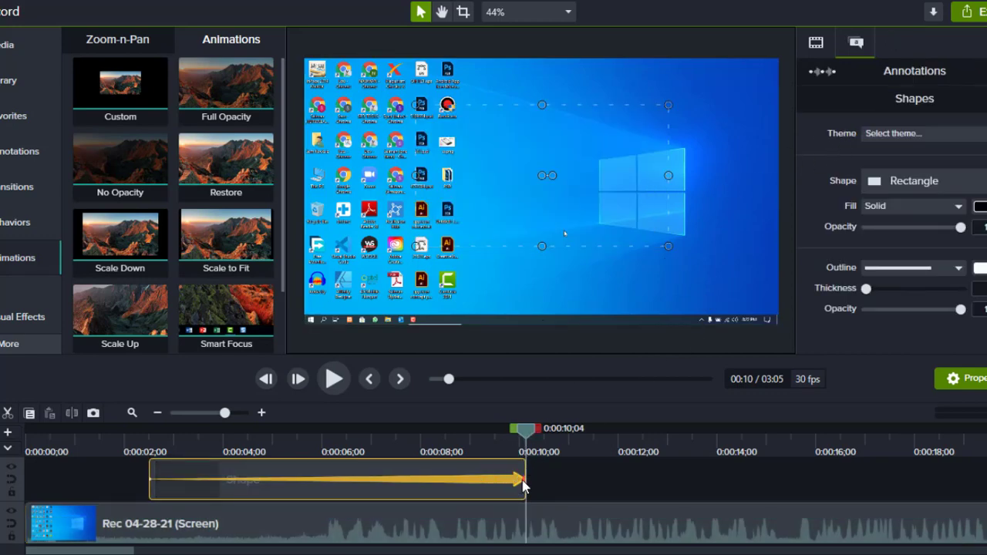
left_click_drag(523, 481, 487, 480)
left_click_drag(542, 179, 243, 178)
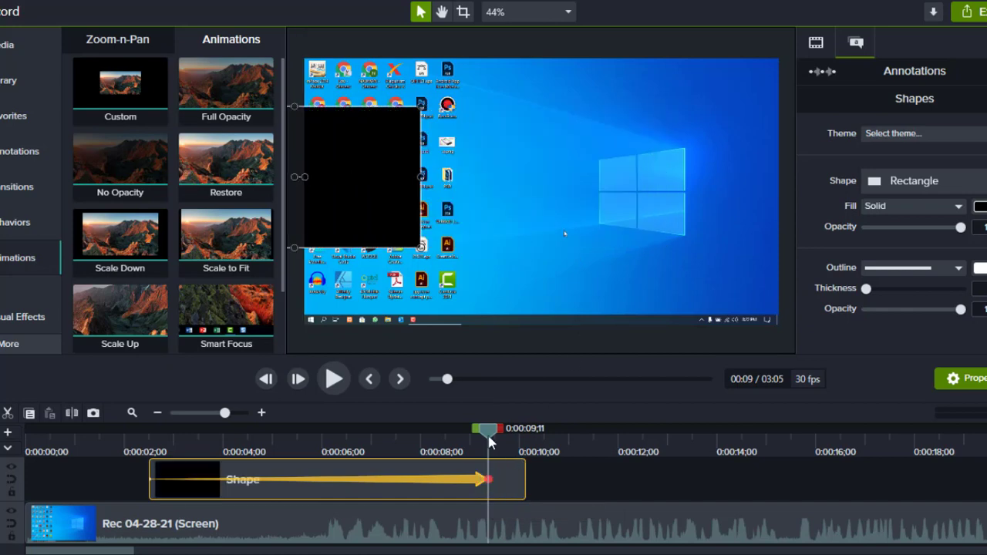
Step: Move the rectangle completely outside the canvas's left edge and stretch its animation back to the end of the shape clip
mouse_move(489, 441)
left_mouse_down()
mouse_move(167, 440)
mouse_move(512, 439)
mouse_move(115, 441)
mouse_move(495, 445)
left_mouse_up()
left_click_drag(296, 178, 165, 180)
left_click_drag(485, 479, 523, 479)
Step: Preview the rectangle's sliding animation from just before the shape clip
left_click_drag(518, 435, 137, 435)
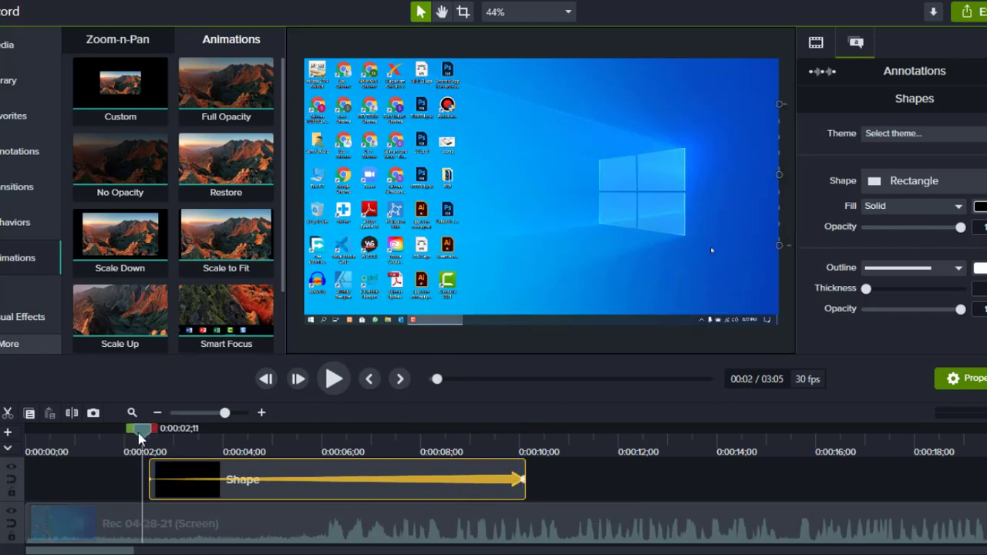
key("space")
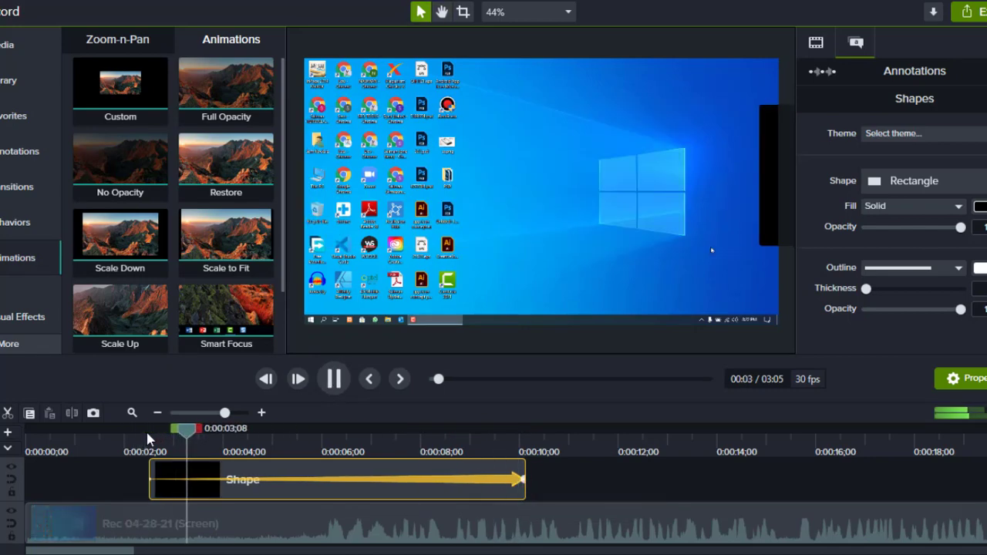
key("space")
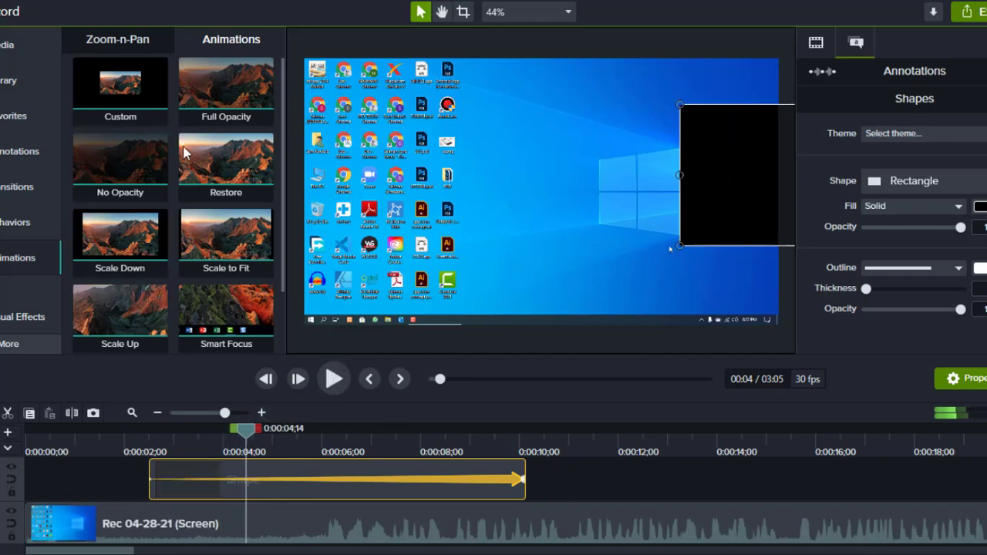
Step: Apply the Media Matte visual effect to the shape clip and preview the moving matte from just before its start
left_click(10, 342)
left_click(11, 328)
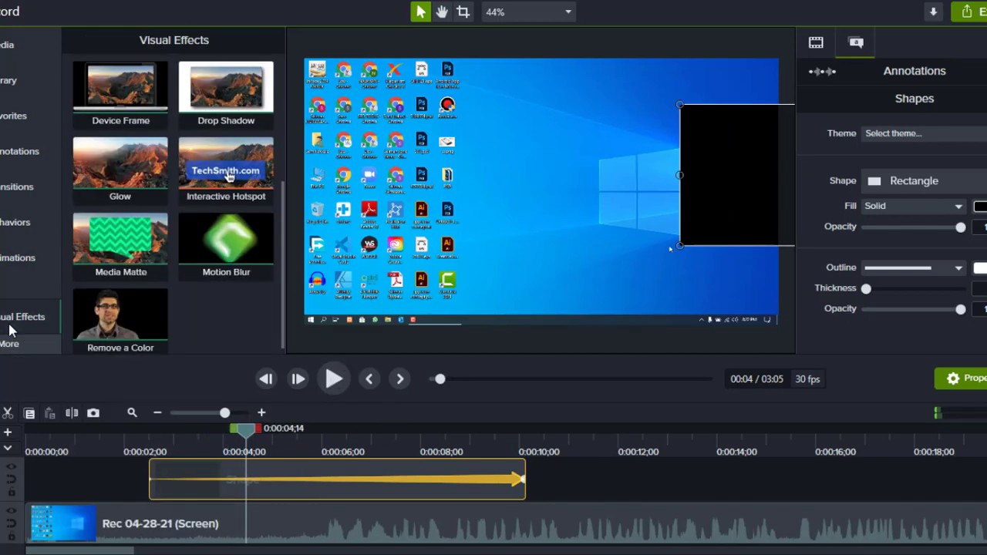
left_click_drag(121, 246, 242, 472)
left_click_drag(245, 429, 143, 440)
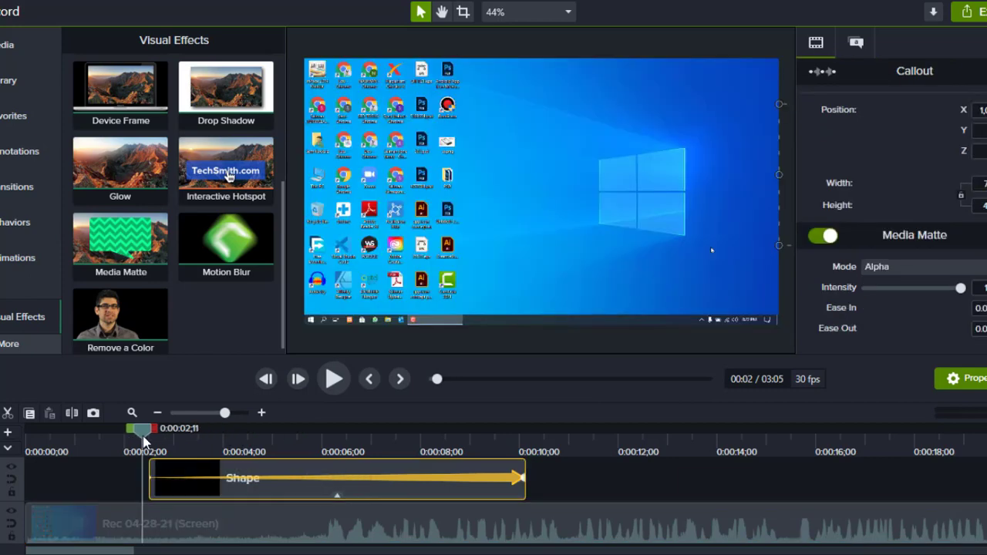
key("space")
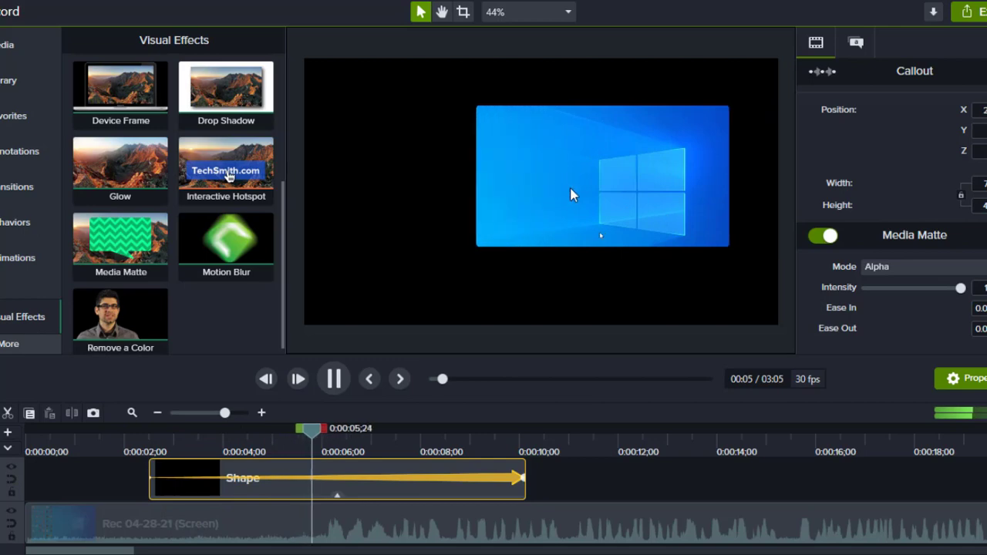
key("space")
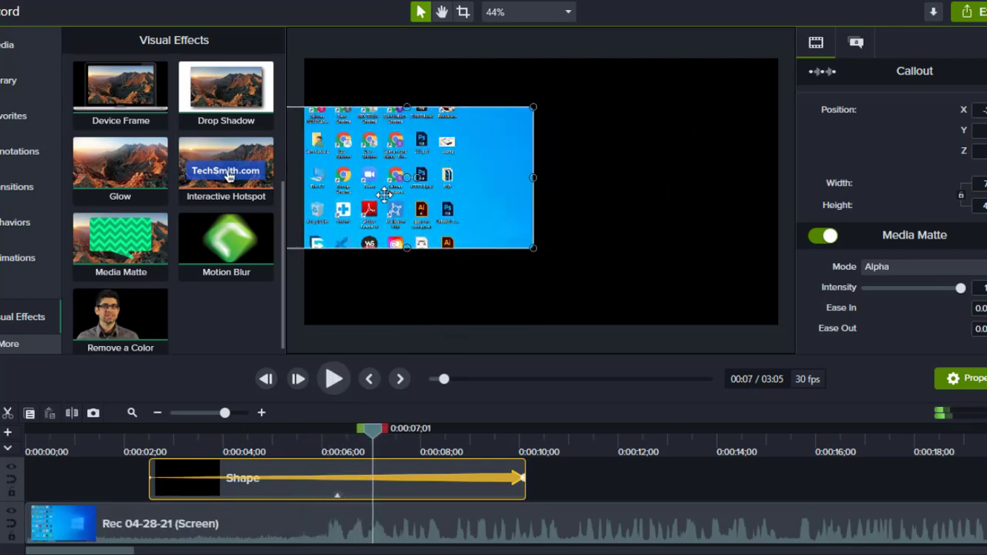
Step: Move the matte rectangle to the right half of the canvas at 0:00:07;01 and delete the shape clip
left_click_drag(369, 182, 549, 209)
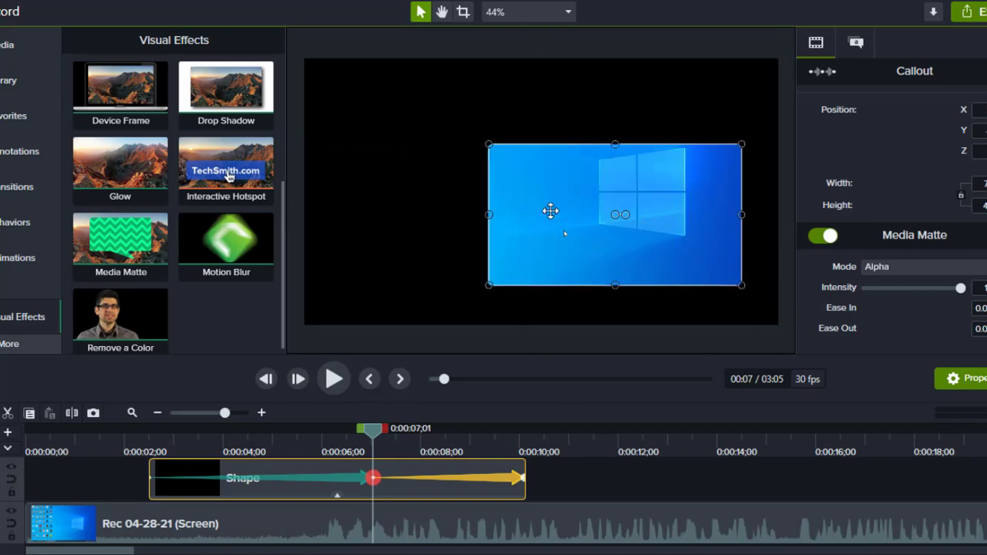
left_click(590, 478)
left_click(151, 478)
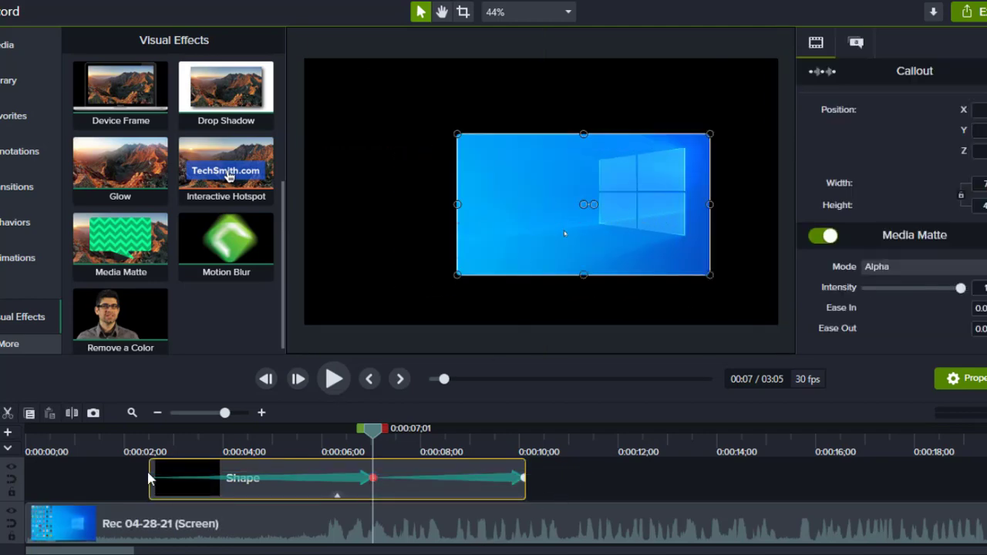
key("Delete")
left_click(304, 542)
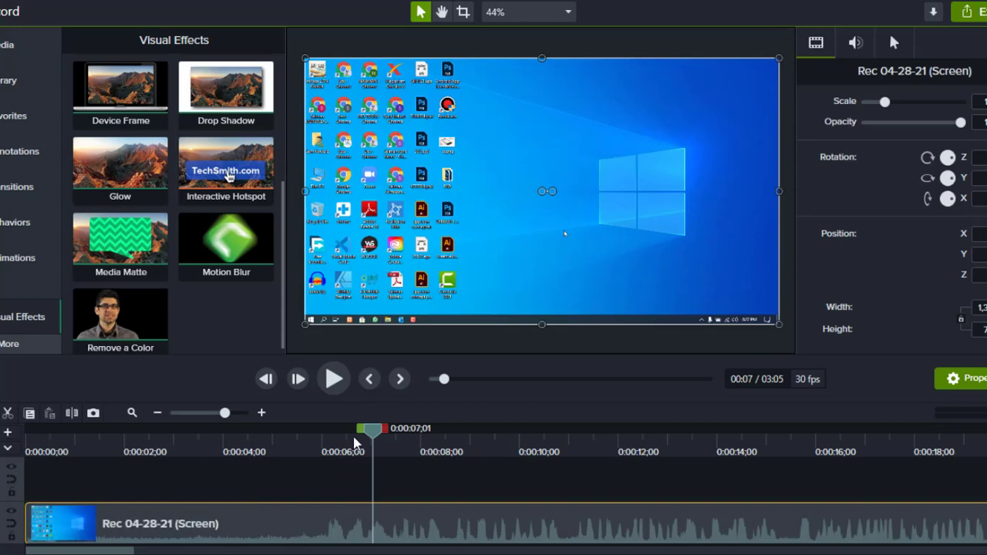
Step: Add a plain text callout after the recording on its track, running from 0:04:10;28 to about 0:07:14
left_click(158, 413)
left_click(158, 412)
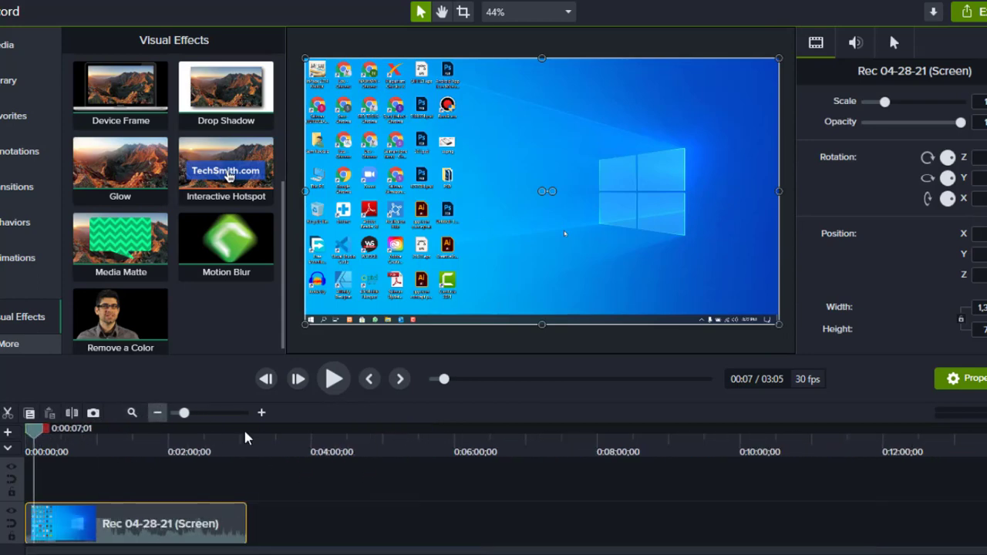
left_click(324, 441)
left_click(15, 114)
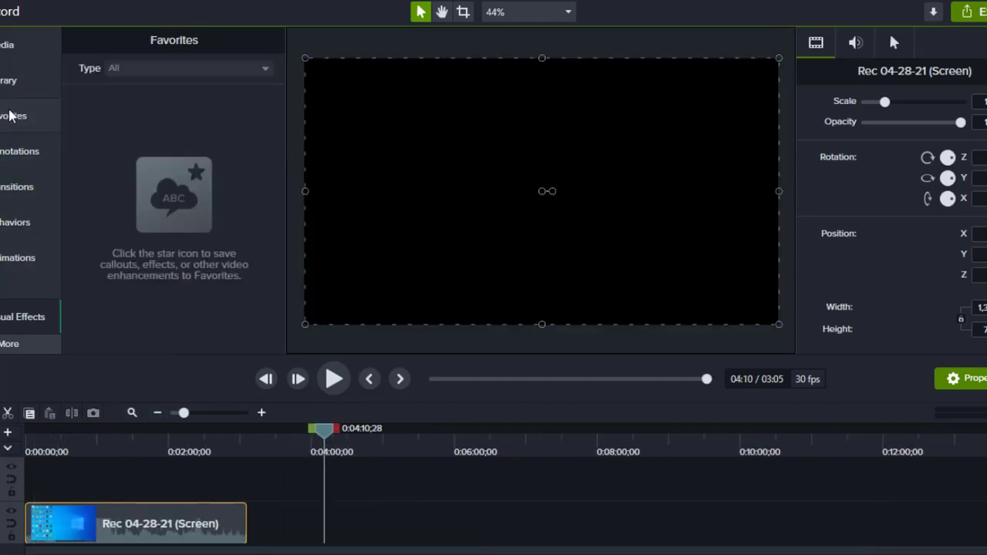
left_click(13, 149)
left_click(81, 43)
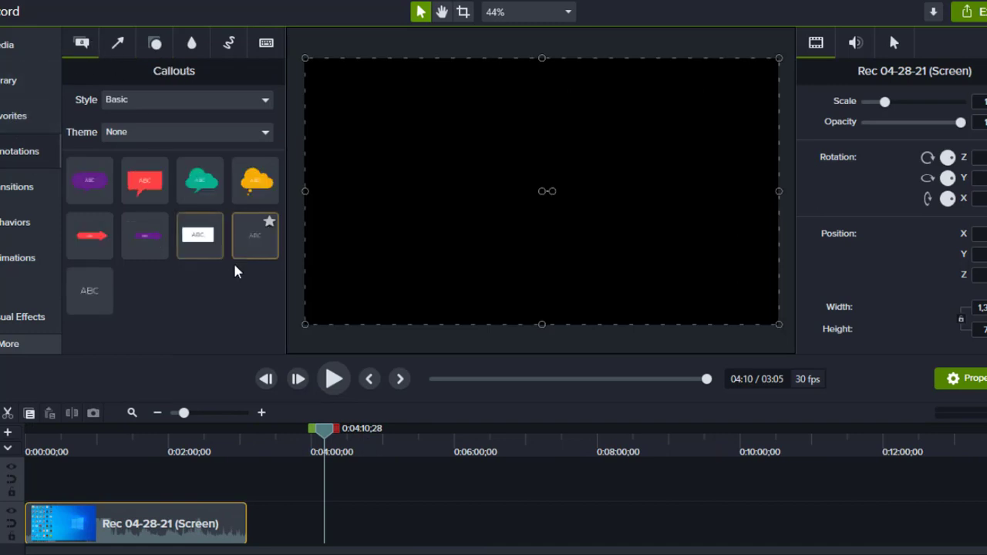
left_click_drag(89, 290, 542, 523)
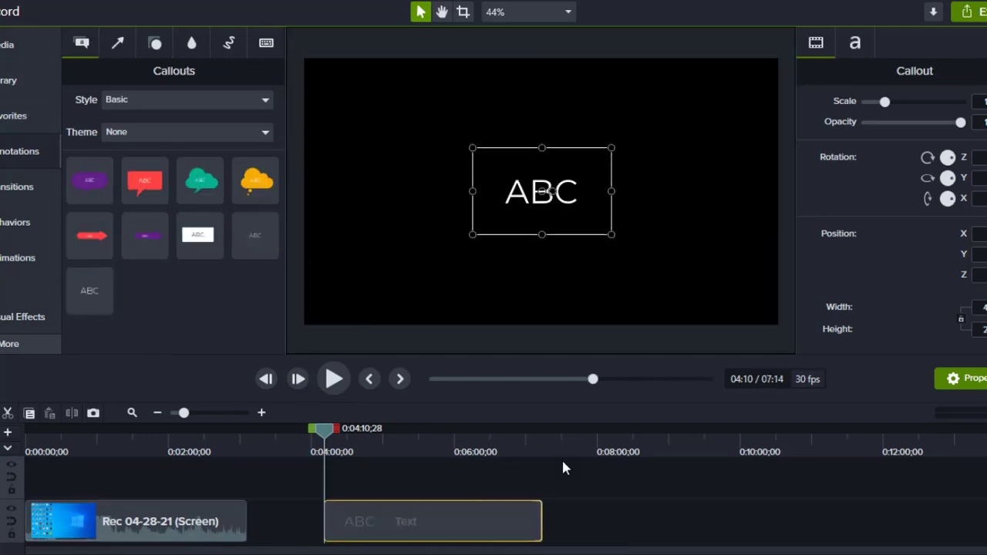
Step: Change the callout text to TUTSVELA, enlarge its box, and position it in the lower-left part of the canvas
double_click(517, 191)
type("t")
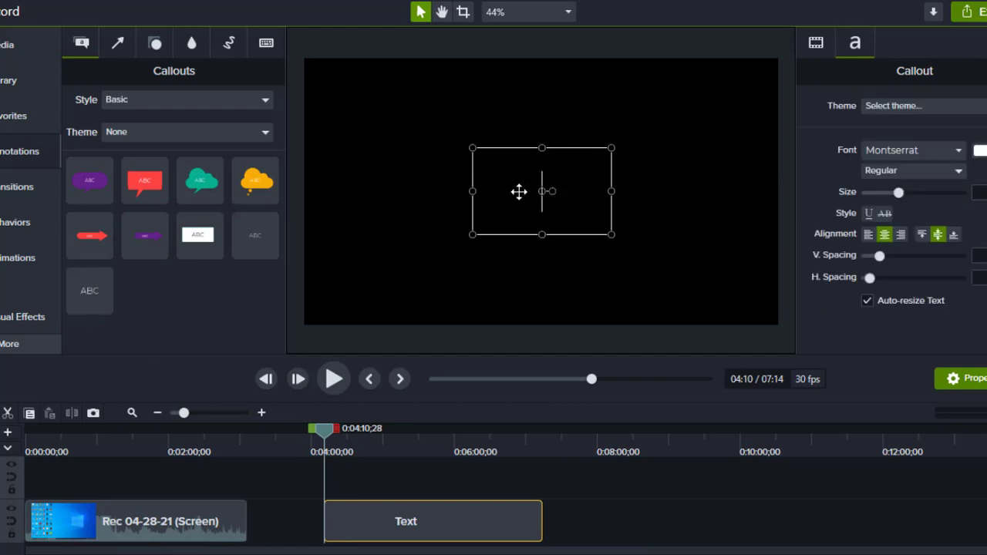
type("TUTSVELA")
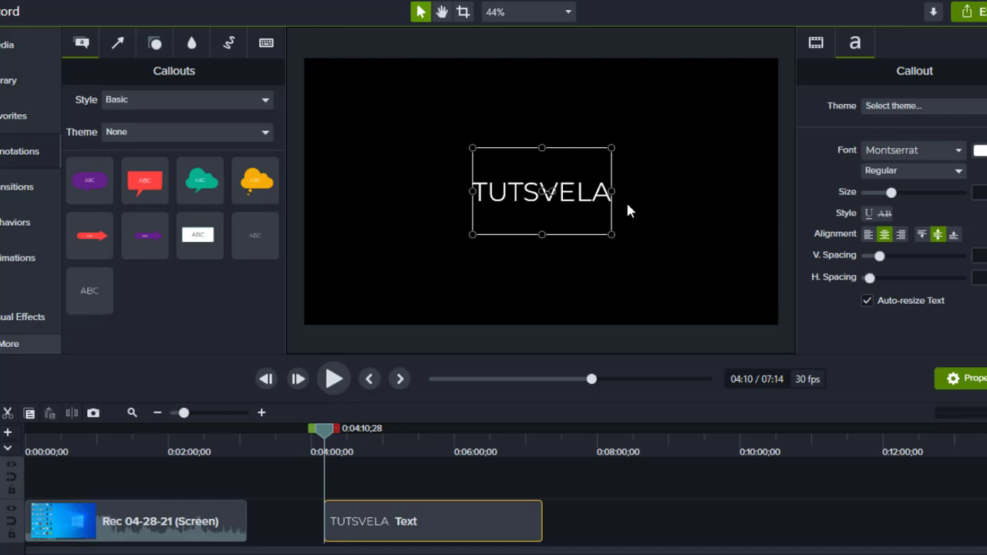
left_click_drag(611, 190, 780, 190)
left_click_drag(679, 193, 514, 272)
left_click(768, 543)
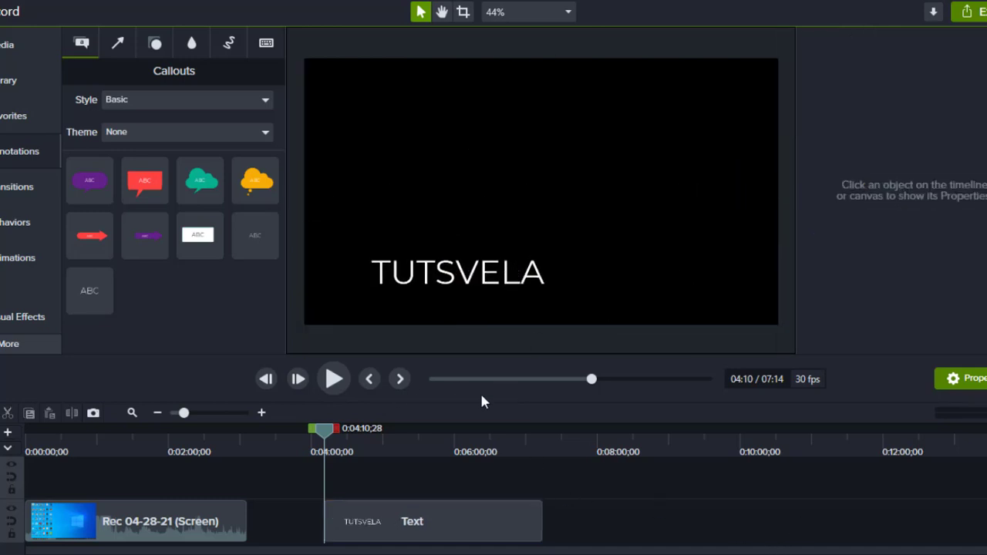
Step: Add a black rectangle on a track above the text clip with the same duration, and size it to cover TUTSVELA
left_click_drag(155, 231, 177, 154)
left_click(155, 43)
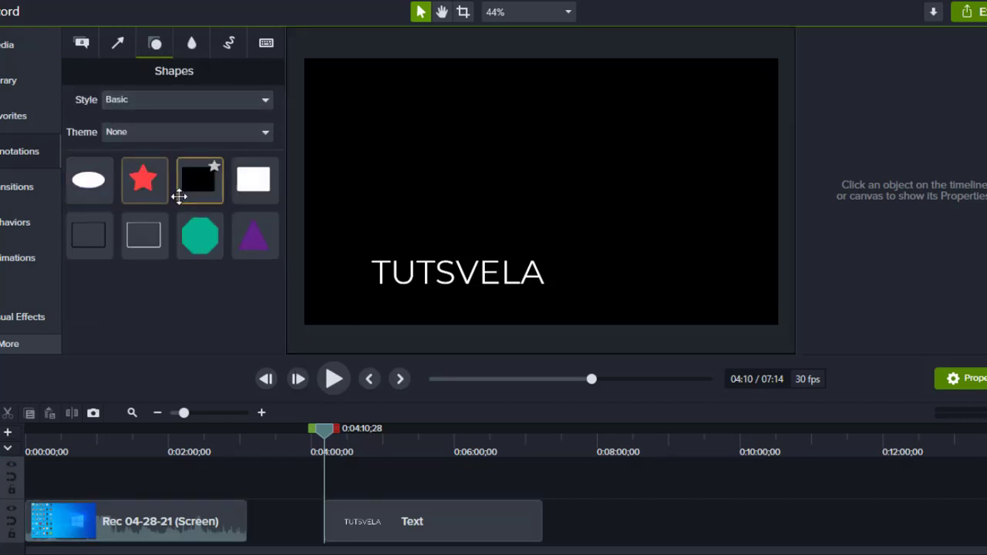
left_click_drag(185, 191, 542, 481)
left_click_drag(564, 181, 587, 274)
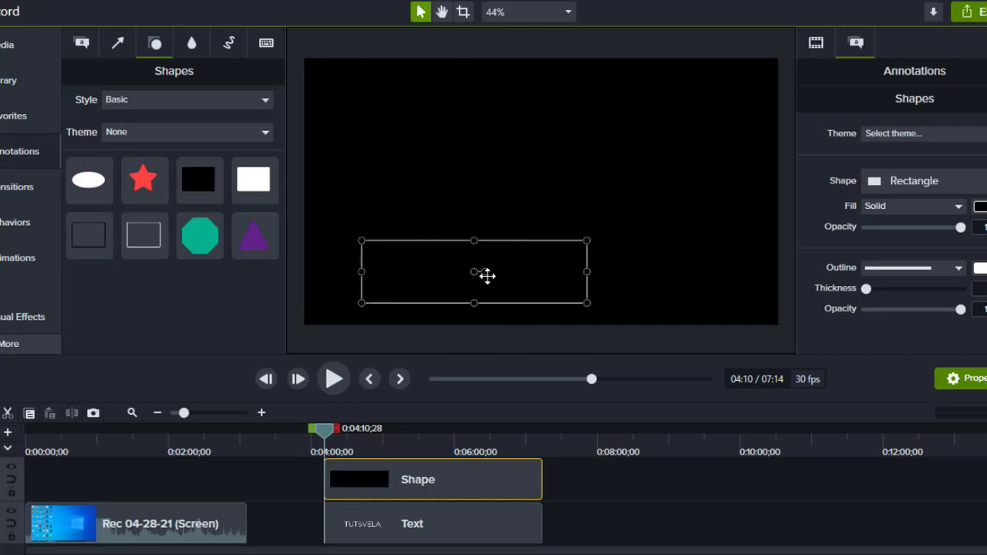
left_click_drag(488, 276, 459, 277)
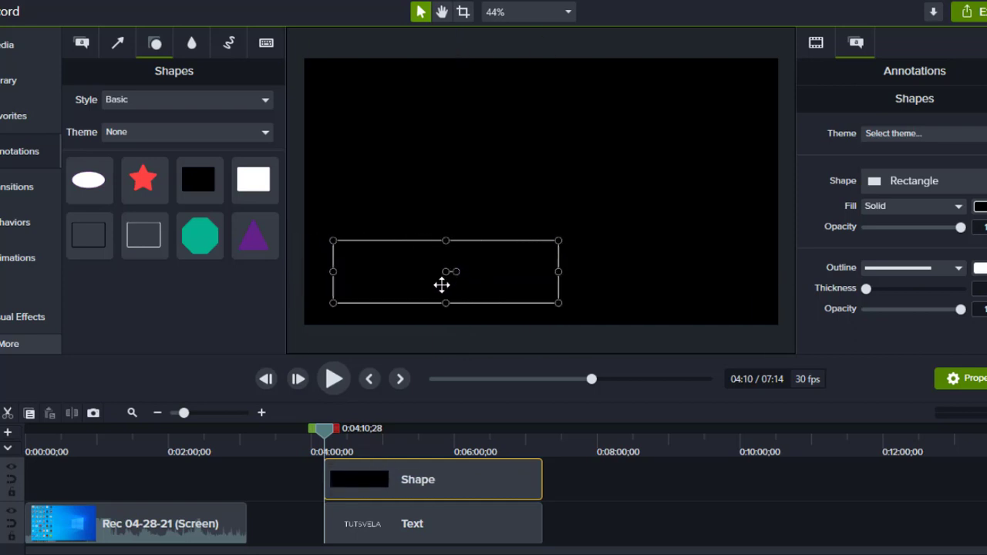
Step: Try a Custom animation from the shape clip's start to 0:04:58;18 that narrows the rectangle to a thin strip beside the text
left_click(23, 257)
left_click_drag(120, 85, 442, 486)
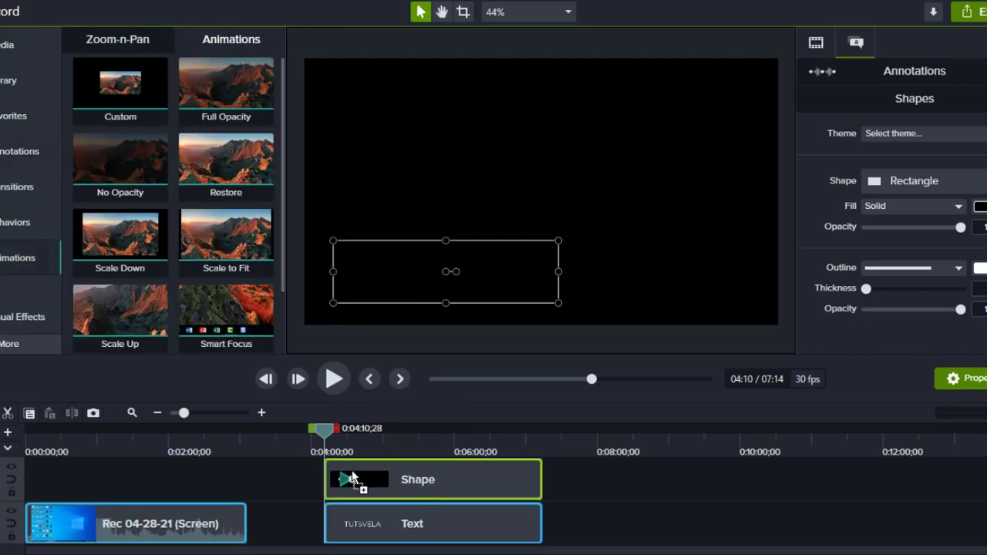
mouse_move(339, 479)
left_mouse_down()
mouse_move(404, 479)
mouse_move(324, 479)
left_mouse_up()
left_click_drag(403, 479, 380, 480)
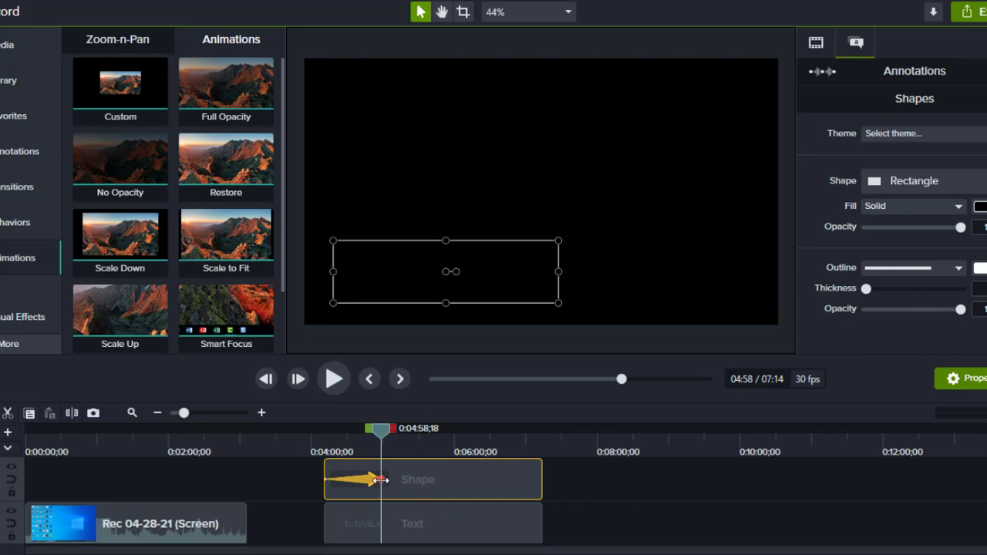
left_click_drag(333, 270, 552, 271)
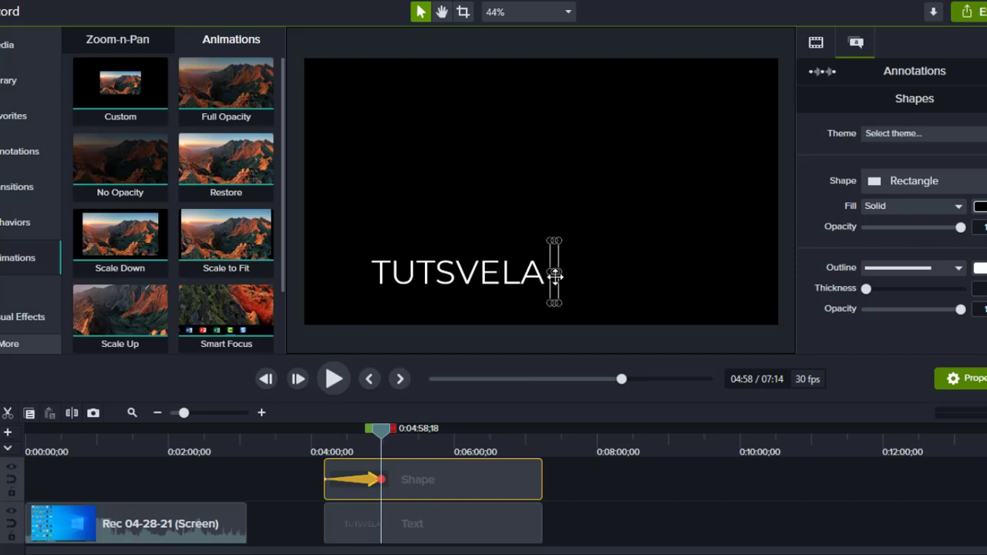
Step: Extend the shape's animation to 0:05:17;24 and delete the animation
left_click(373, 478)
left_click_drag(375, 476, 399, 478)
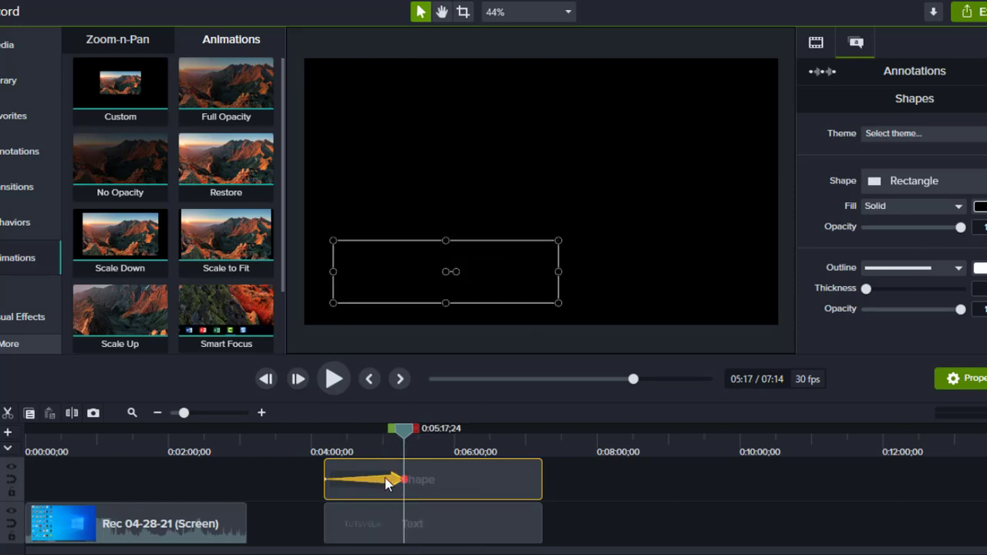
key("Delete")
left_click(374, 487)
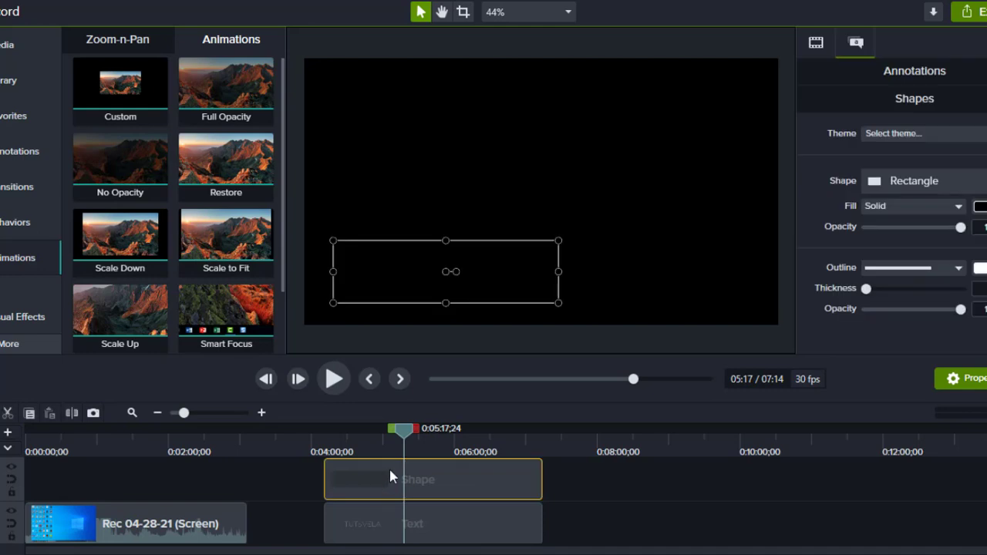
Step: Narrow the rectangle to a thin strip after TUTSVELA and add a Custom animation from the shape clip's start to 0:05:08;16
left_click(326, 444)
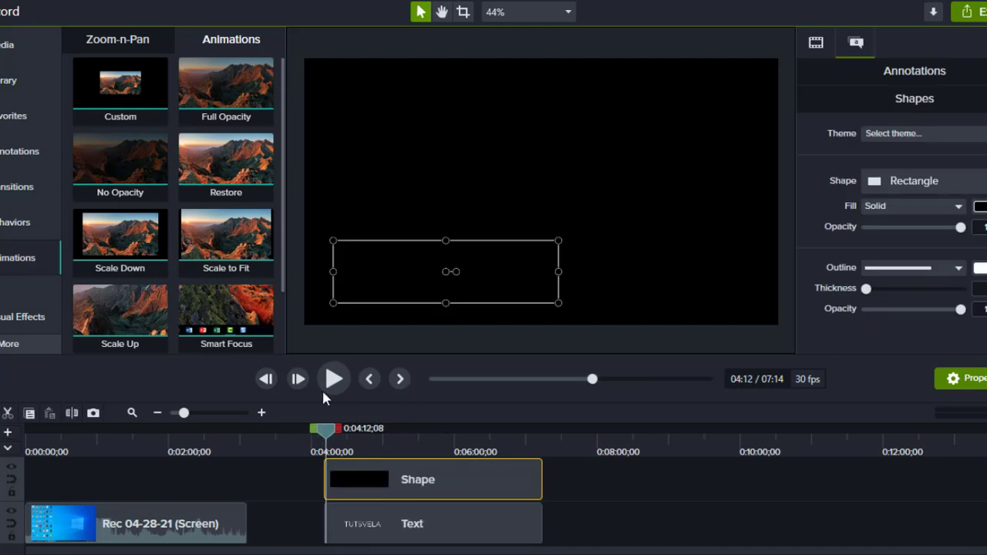
left_click_drag(331, 275, 552, 272)
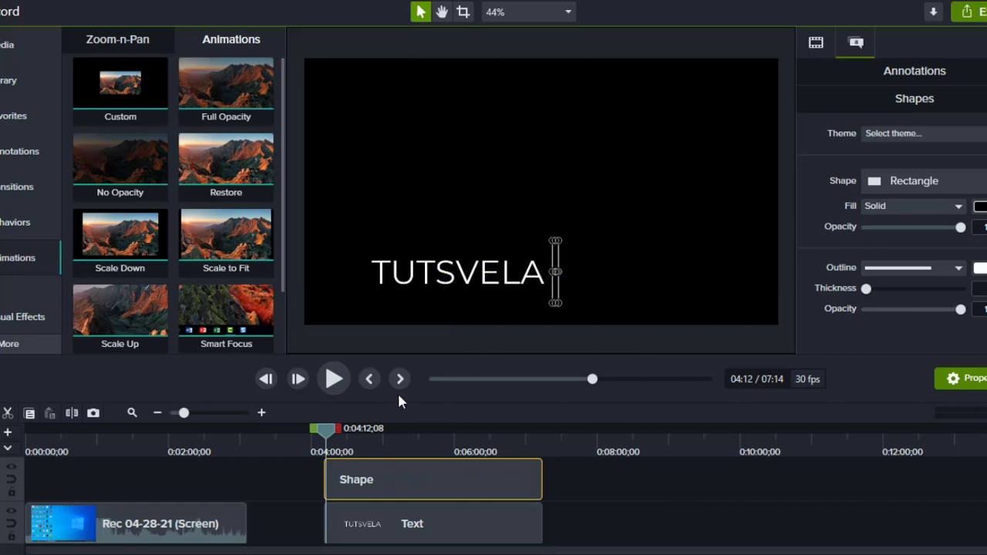
left_click_drag(120, 85, 331, 478)
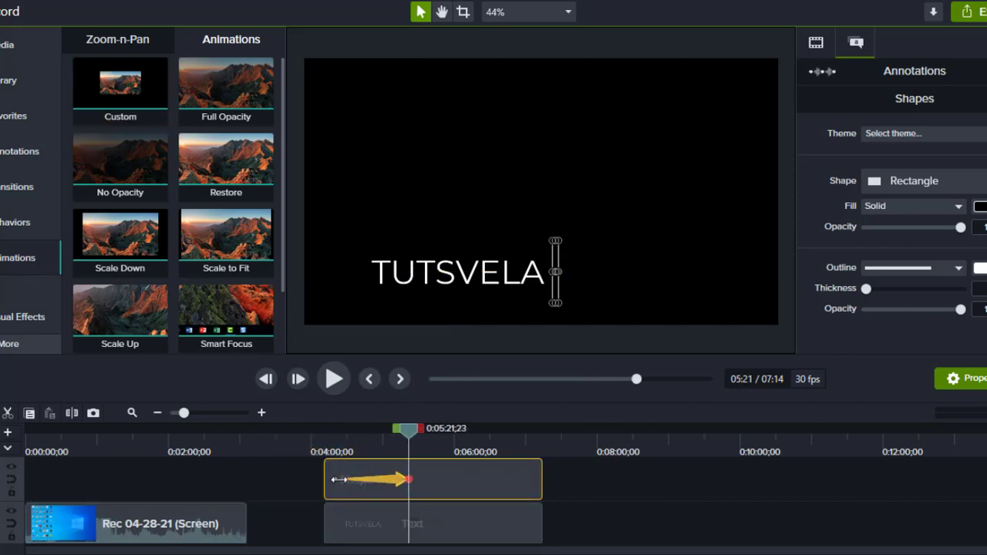
left_click(336, 484)
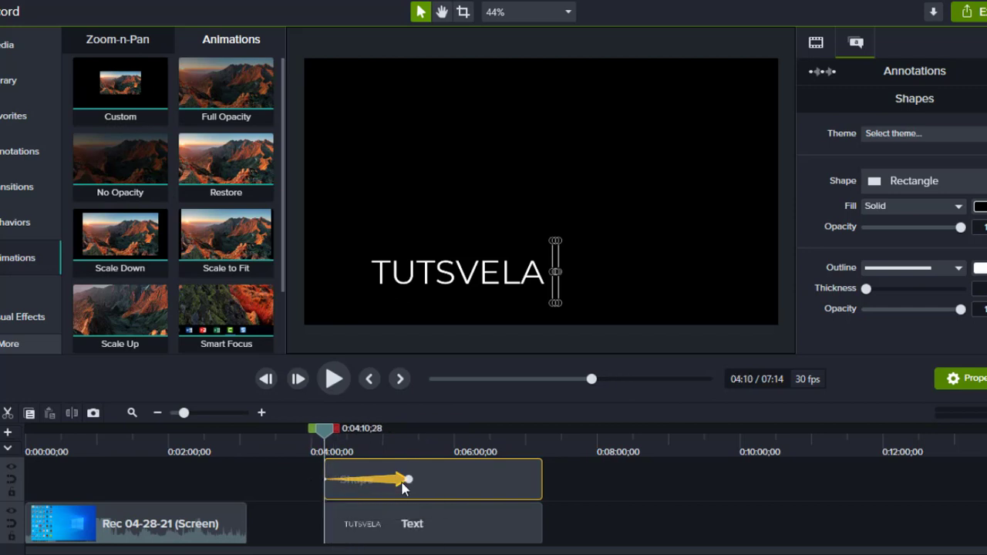
left_click_drag(408, 479, 393, 480)
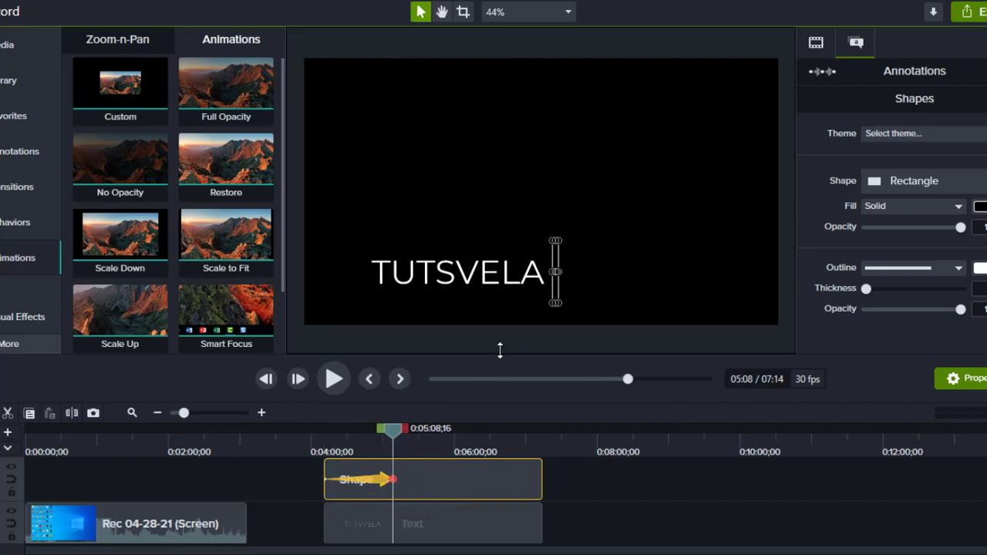
Step: Widen the rectangle over the whole text at the animation's end and add a Restore animation at the end of the shape clip
left_click_drag(553, 271, 357, 273)
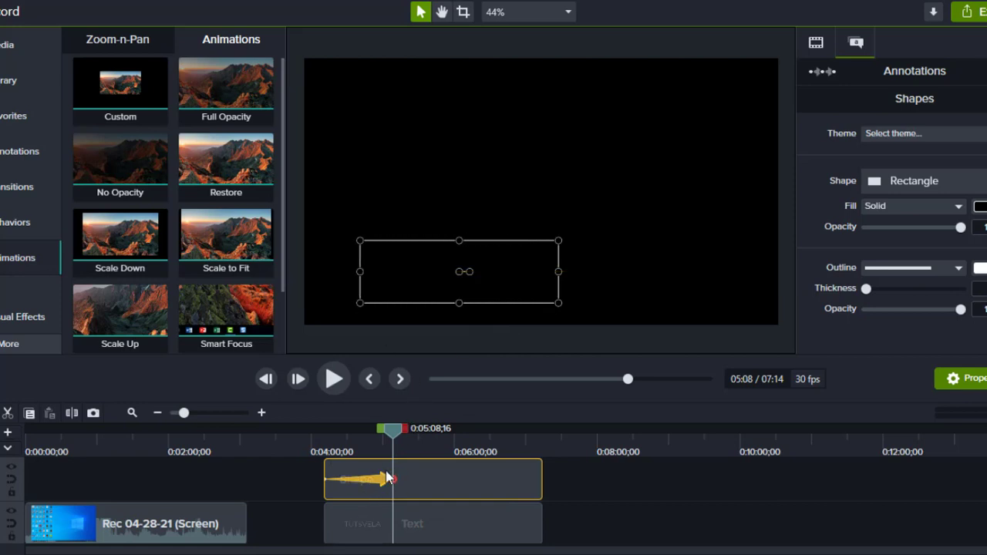
left_click_drag(392, 436, 475, 436)
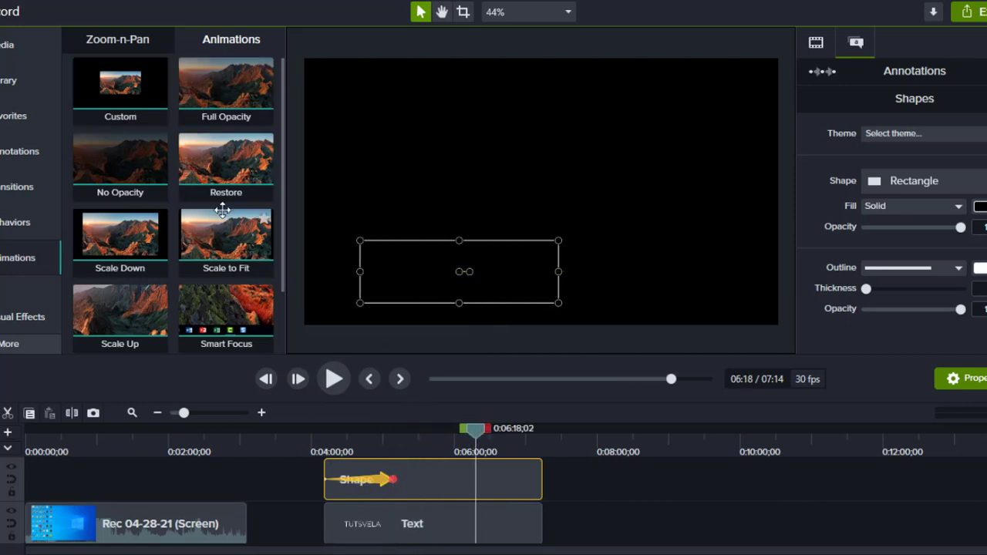
mouse_move(220, 165)
left_mouse_down()
mouse_move(494, 457)
mouse_move(503, 479)
mouse_move(532, 478)
mouse_move(451, 480)
left_mouse_up()
Step: Apply the Media Matte effect to the shape clip and preview the text reveal from 0:04:03;00
left_click_drag(473, 445, 315, 434)
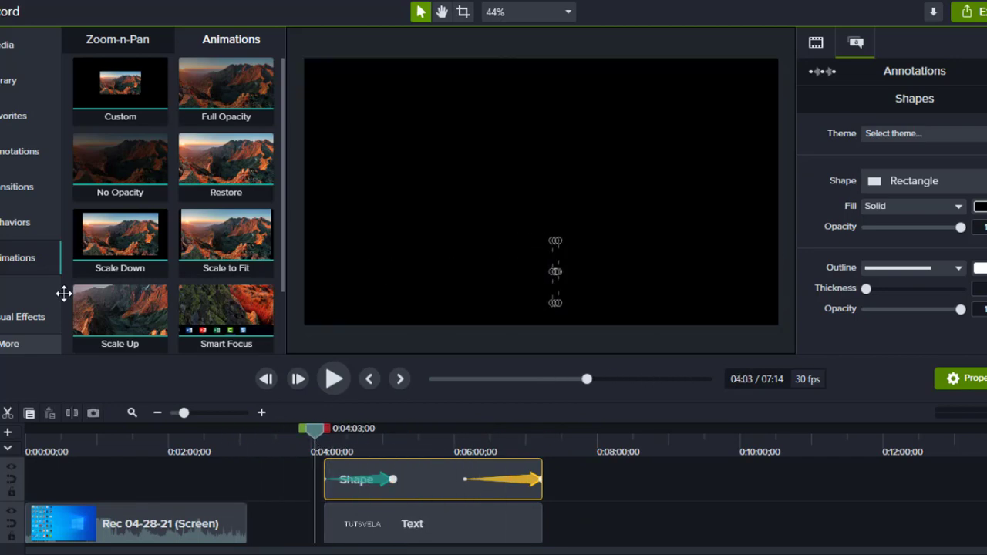
left_click(19, 317)
left_click_drag(239, 248, 434, 472)
left_click(620, 484)
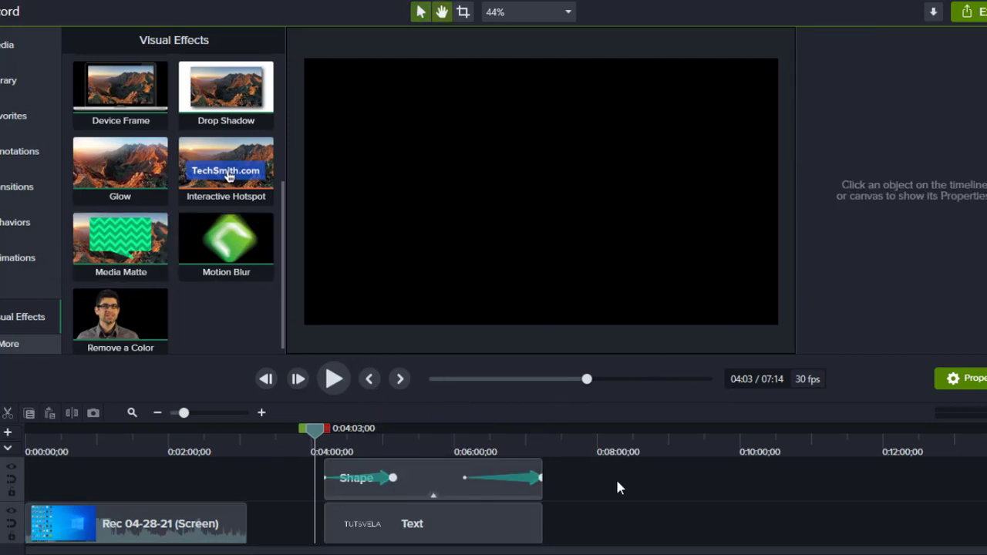
key("space")
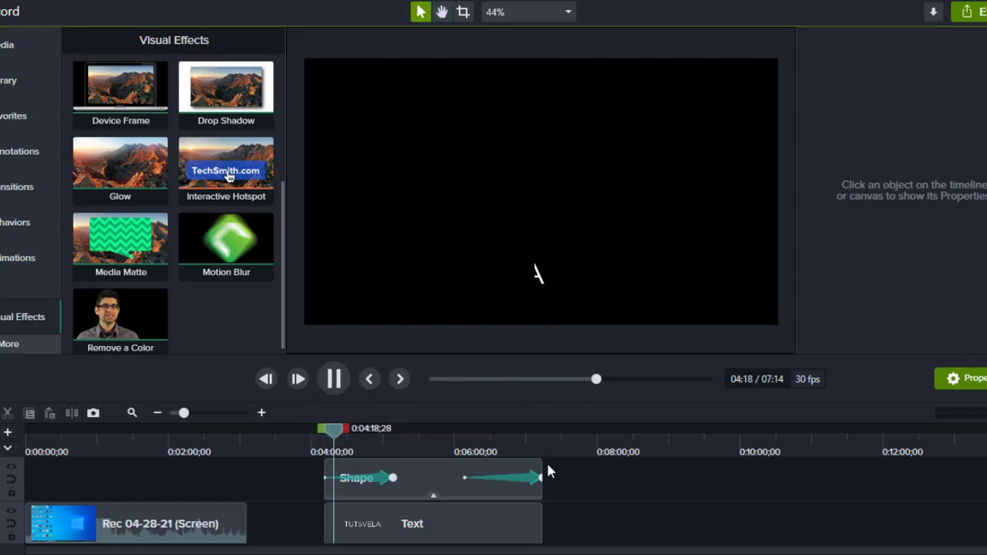
Step: Shorten the shape's first animation to a brief stretch at the clip's start and replay the text reveal
left_click_drag(582, 471, 531, 532)
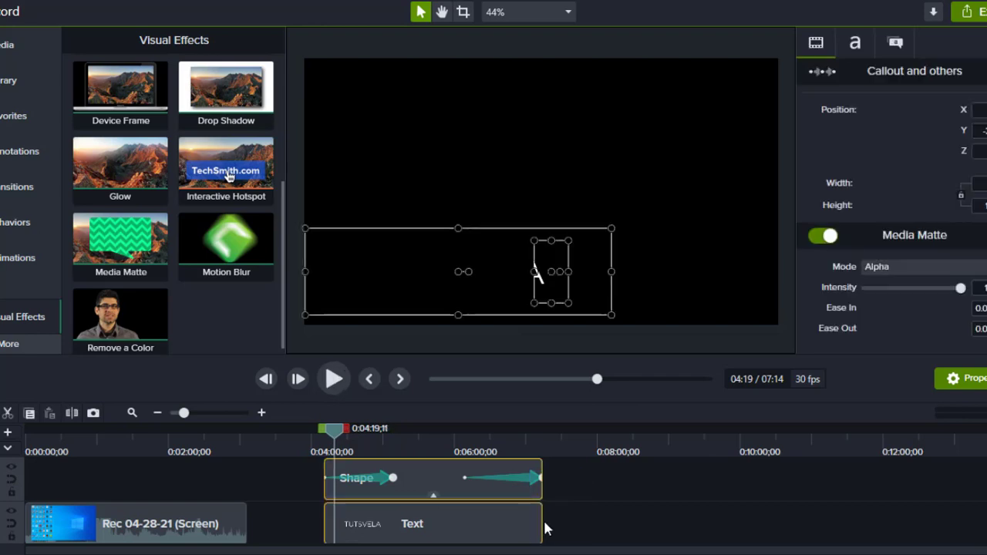
left_click(546, 529)
left_click_drag(575, 467, 476, 525)
left_click_drag(566, 524, 542, 526)
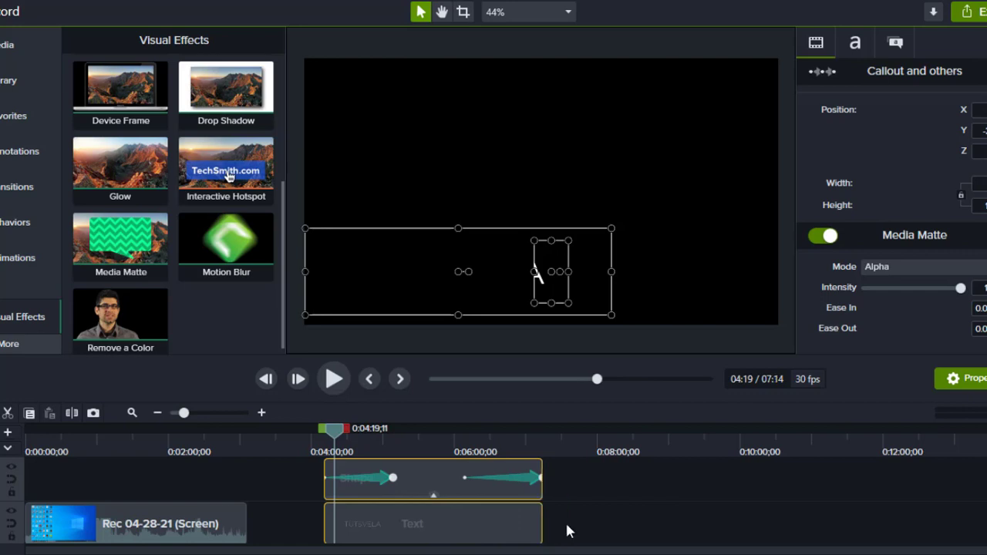
left_click_drag(392, 478, 319, 479)
key("space")
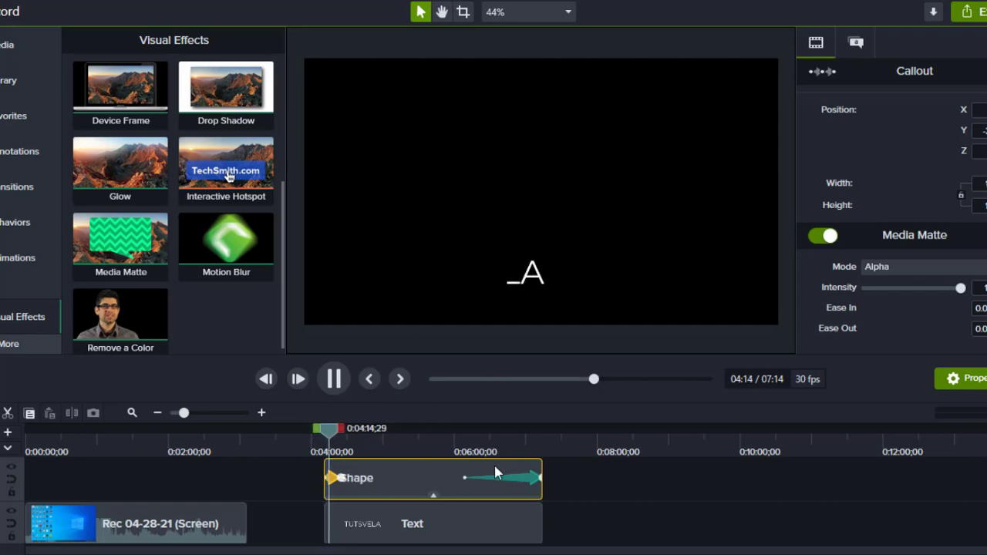
Step: Move the shape and text clips together onto tracks above the recording near its beginning, and preview the reveal over the video
left_click(641, 482)
left_click_drag(549, 513, 486, 549)
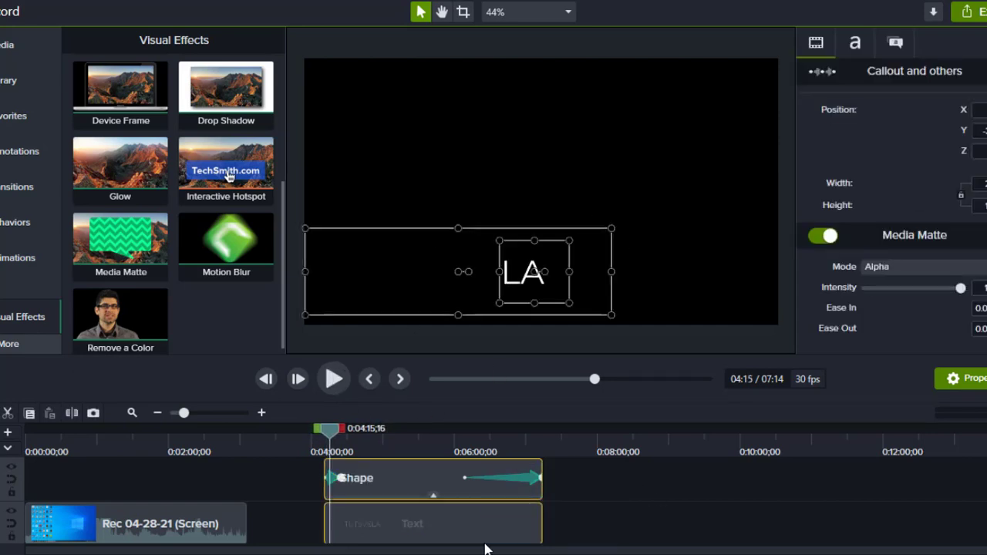
left_click_drag(363, 528, 98, 498)
left_click(60, 450)
key("space")
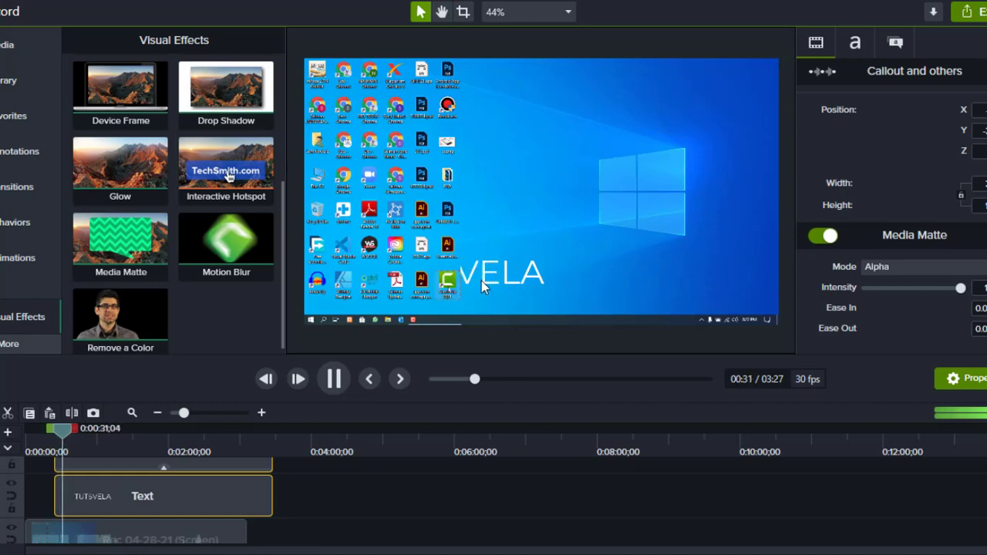
left_click(428, 285)
Step: Delete the shape and TUTSVELA text clips from the timeline
scroll(315, 497, "up", 1)
left_click_drag(310, 484, 259, 519)
key("ctrl+g")
key("Delete")
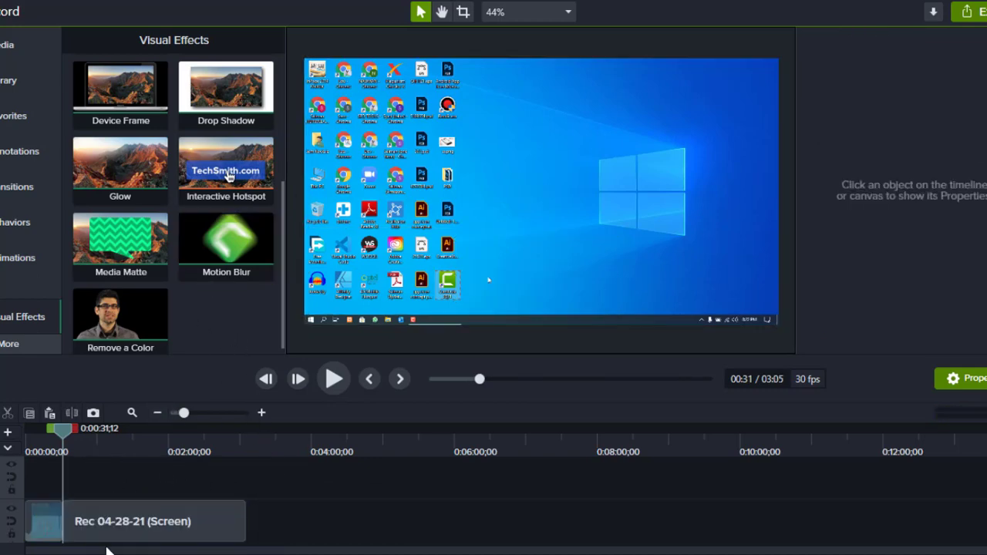
Step: Split the recording at 0:00:31;12, move its second part to about 0:08:00;29, and place the playhead at that part's start
left_click_drag(107, 525, 643, 528)
left_click_drag(64, 434, 574, 473)
left_click(605, 472)
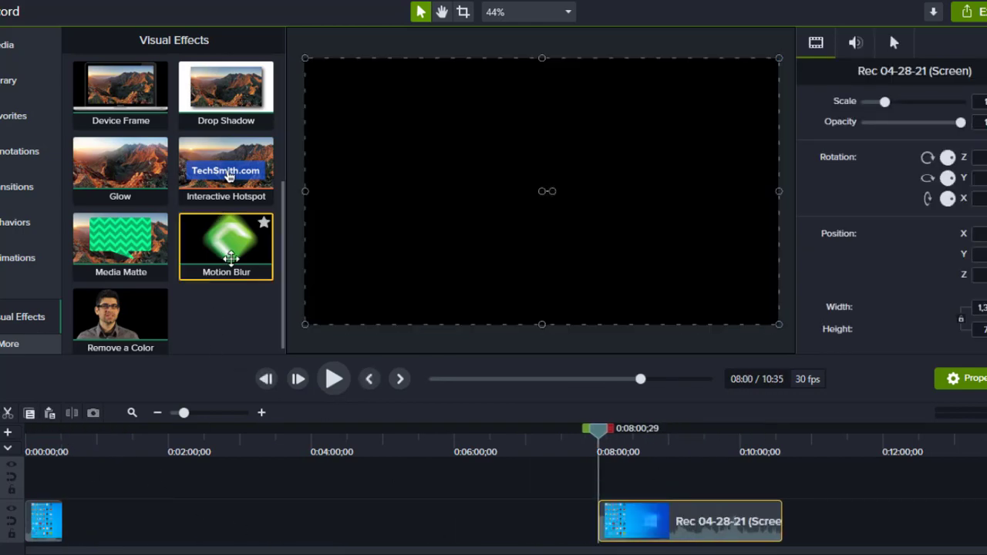
Step: Apply Motion Blur to the second part of the recording, preview it, and move the playhead ahead of the clip
left_click_drag(228, 246, 609, 501)
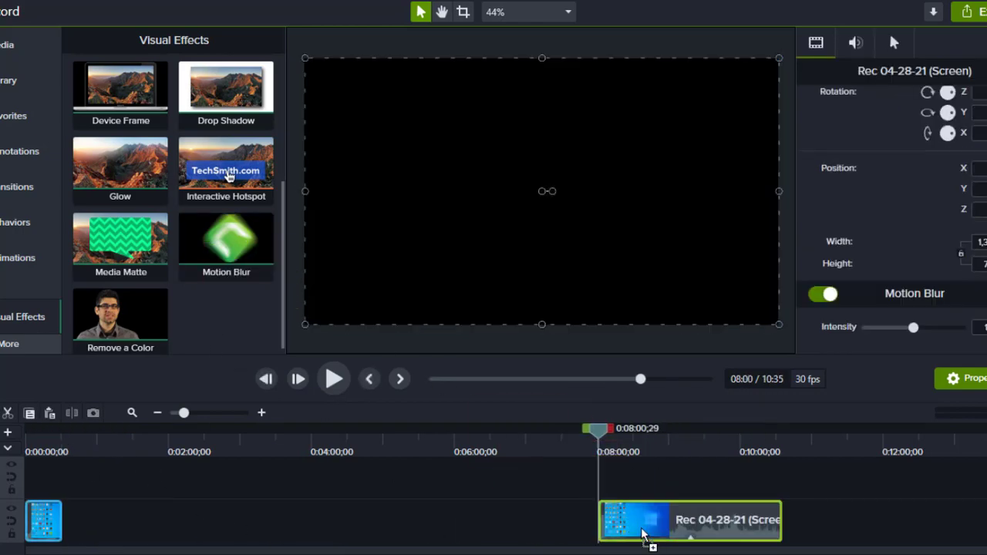
left_click(343, 392)
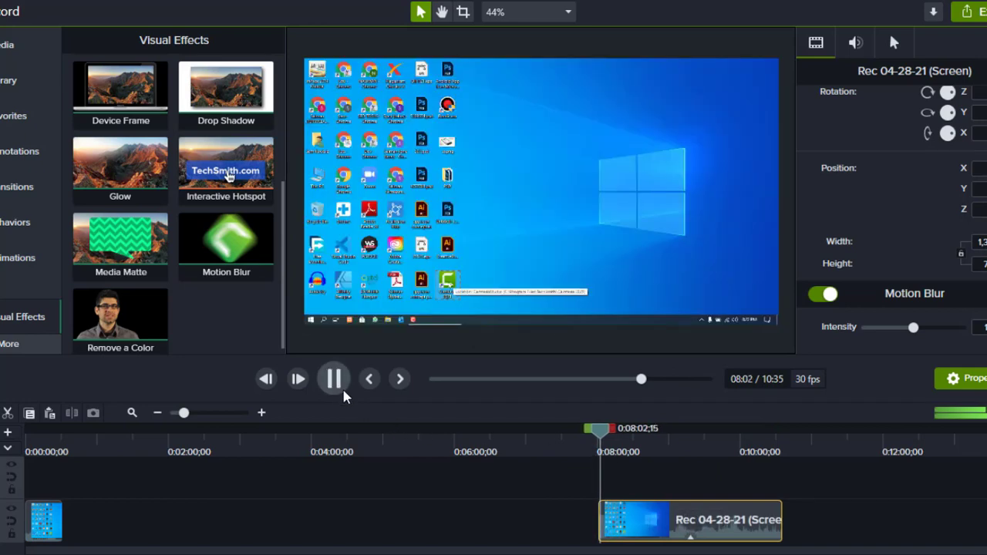
left_click(344, 392)
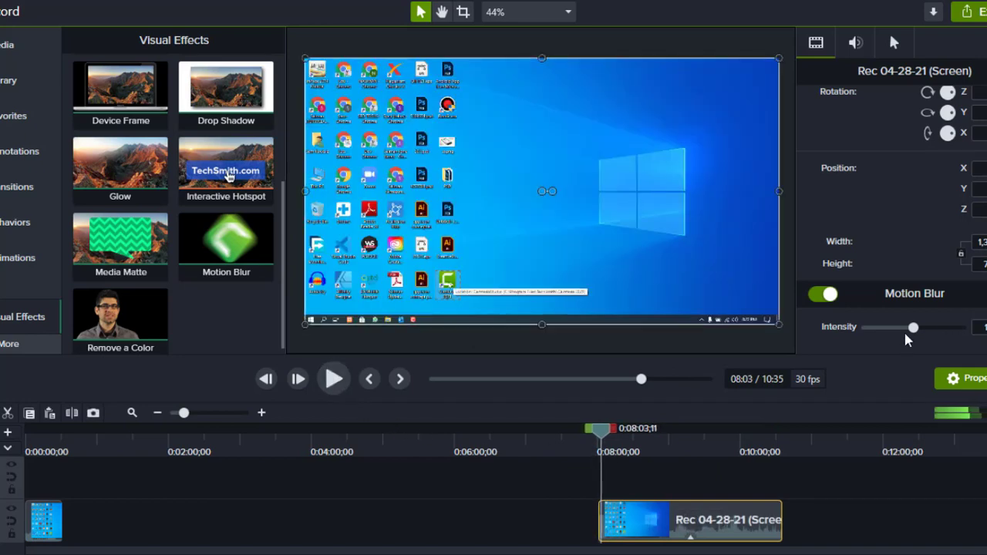
left_click_drag(602, 432, 568, 435)
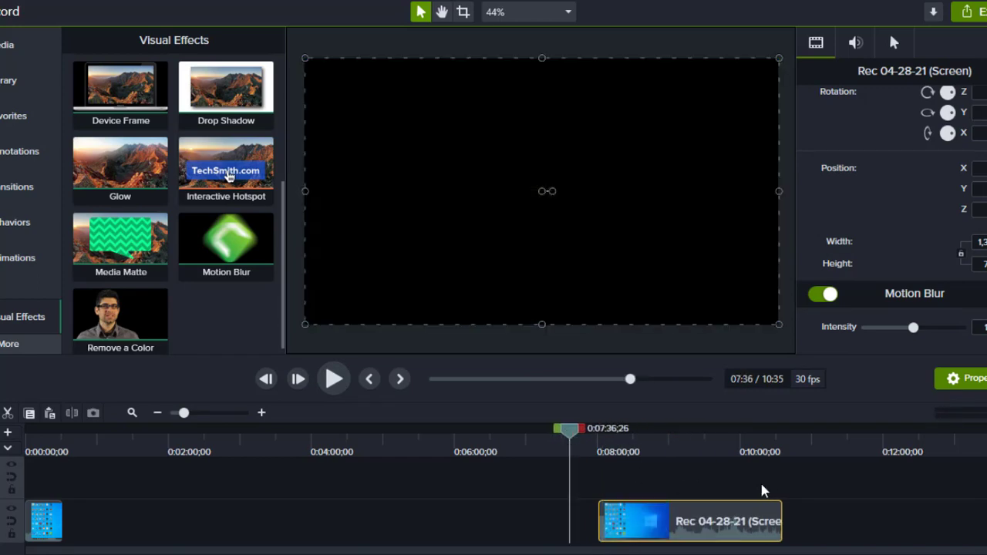
Step: Undo the recent clip edits, including the Motion Blur and the split, so the recording is one clip at the timeline's start
left_click_drag(649, 488, 786, 551)
left_click_drag(725, 528, 155, 526)
key("ctrl+z")
key("ctrl+z")
key("ctrl+z")
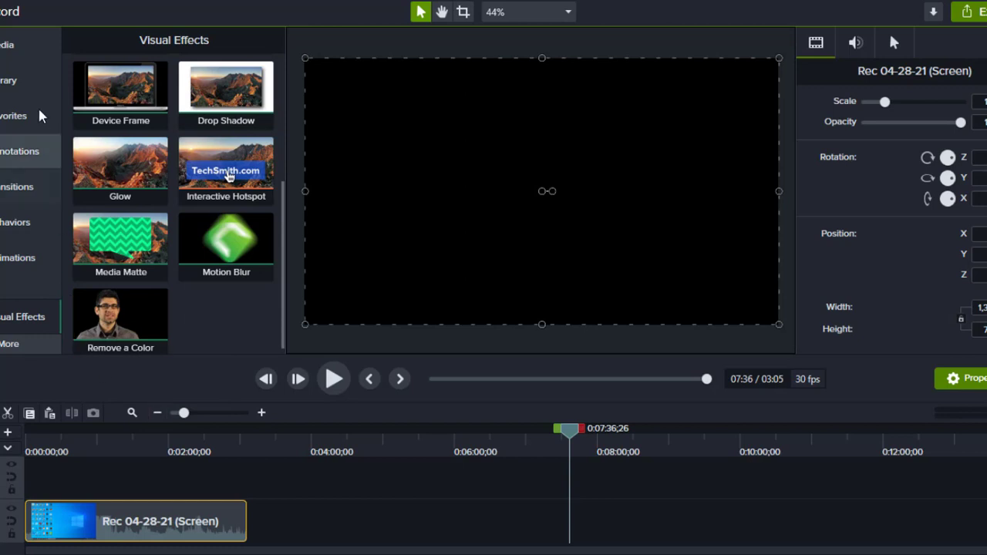
Step: Place webplayer-01 from the library's Icons > Media folder on the track above the recording's start, and return the playhead to 0:00:00;00
left_click(27, 84)
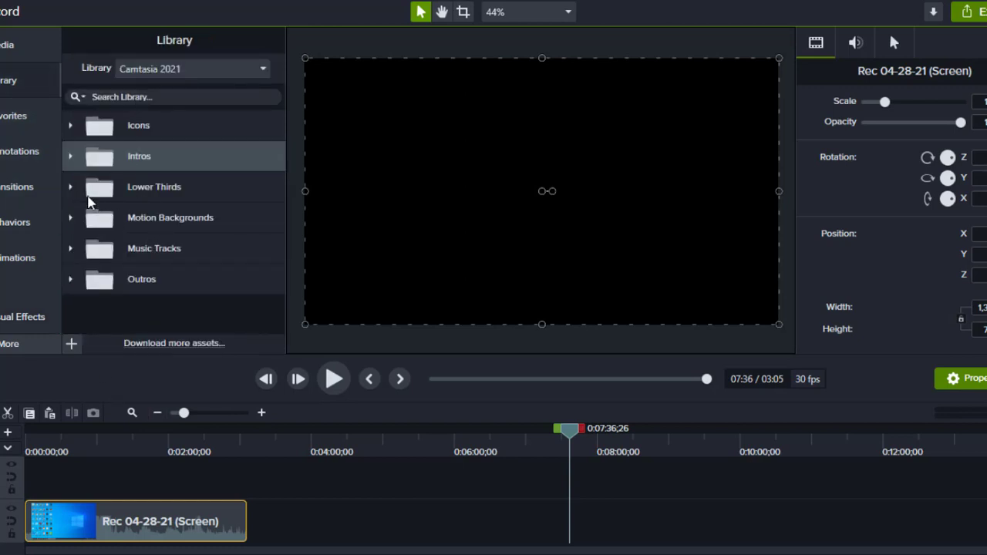
left_click(70, 126)
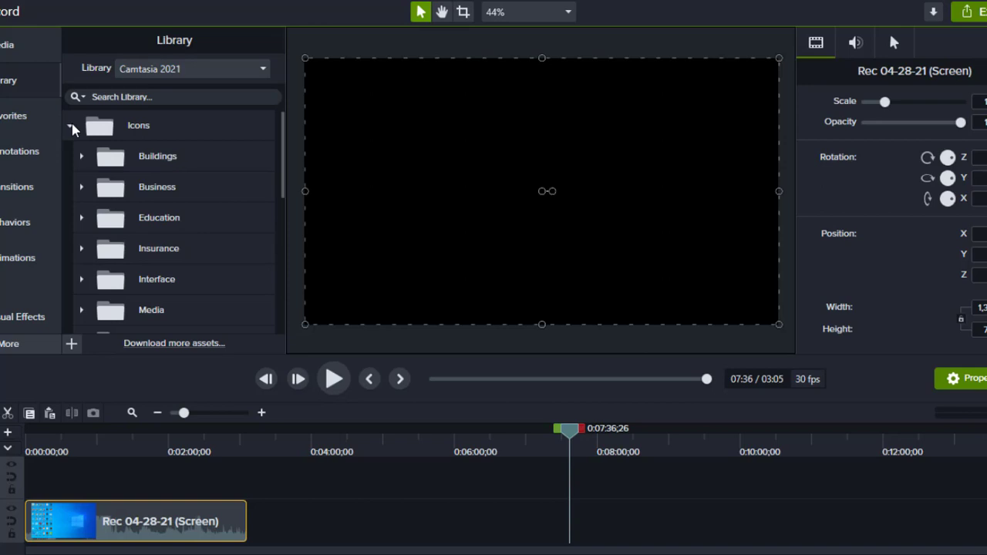
left_click(81, 310)
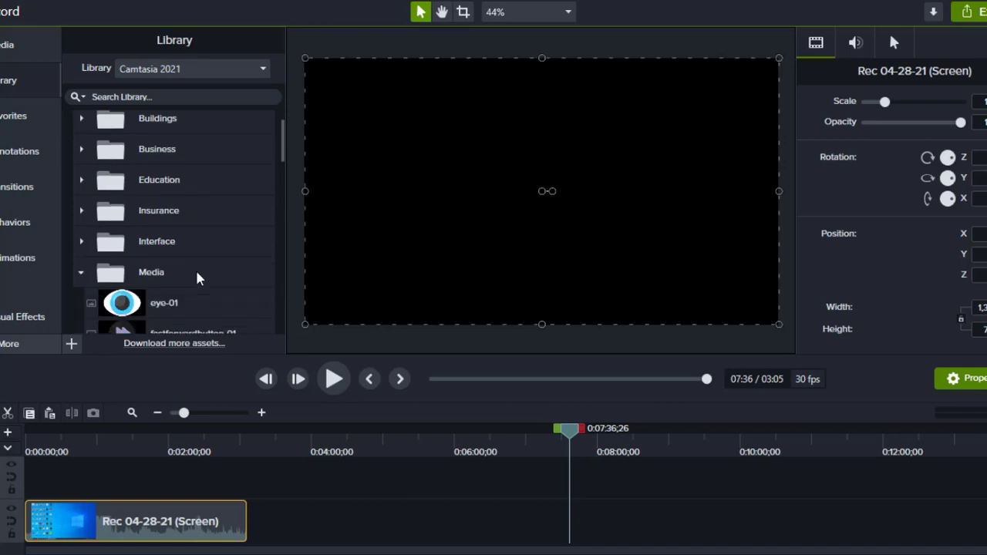
scroll(174, 279, "down", 10)
scroll(169, 278, "down", 8)
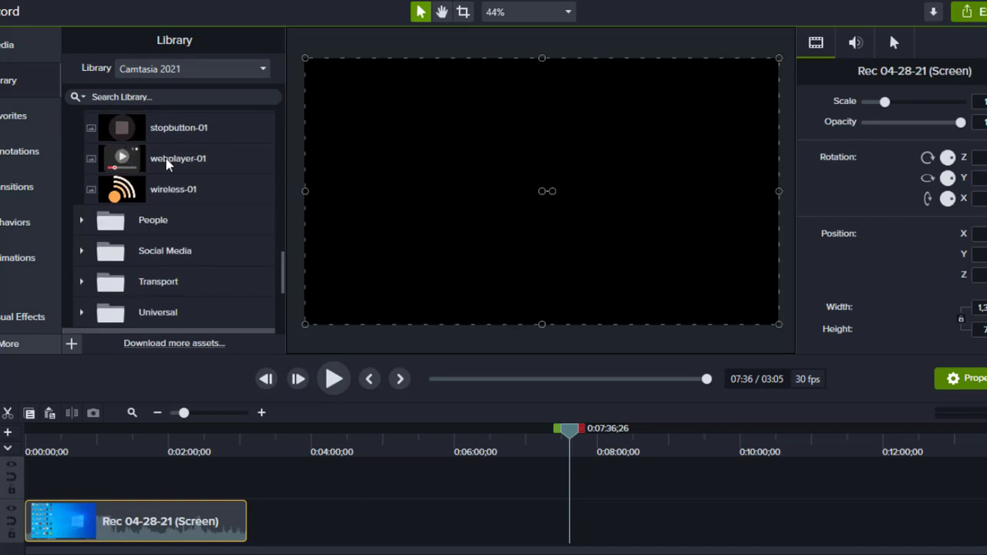
left_click_drag(126, 154, 155, 485)
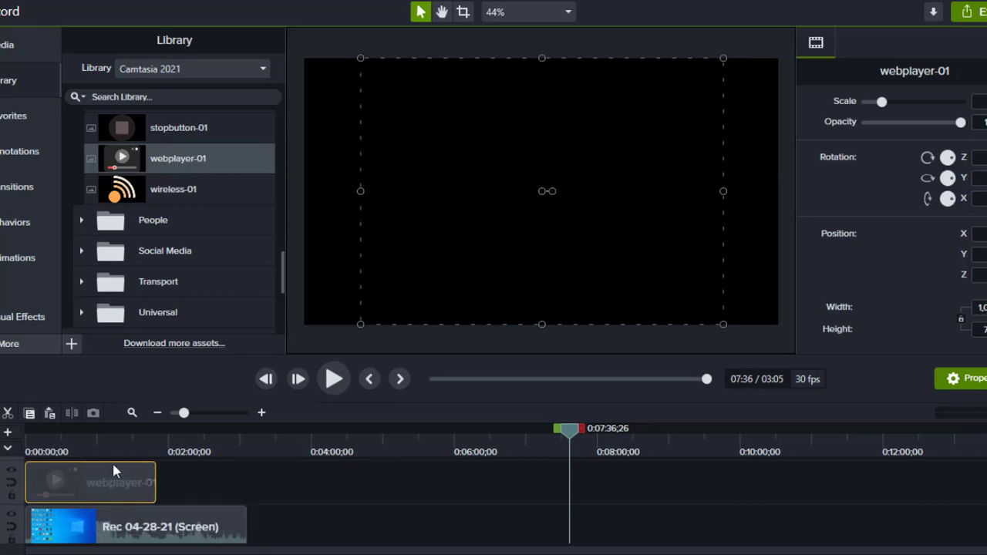
left_click(33, 440)
left_click_drag(33, 440, 3, 435)
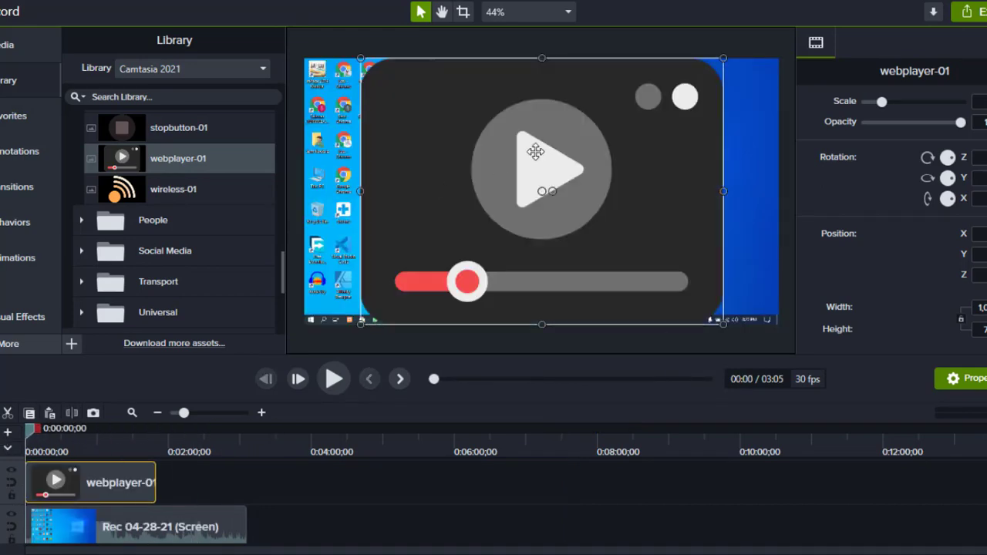
Step: Apply Media Matte to the webplayer-01 clip and preview the masked recording briefly
left_click(21, 323)
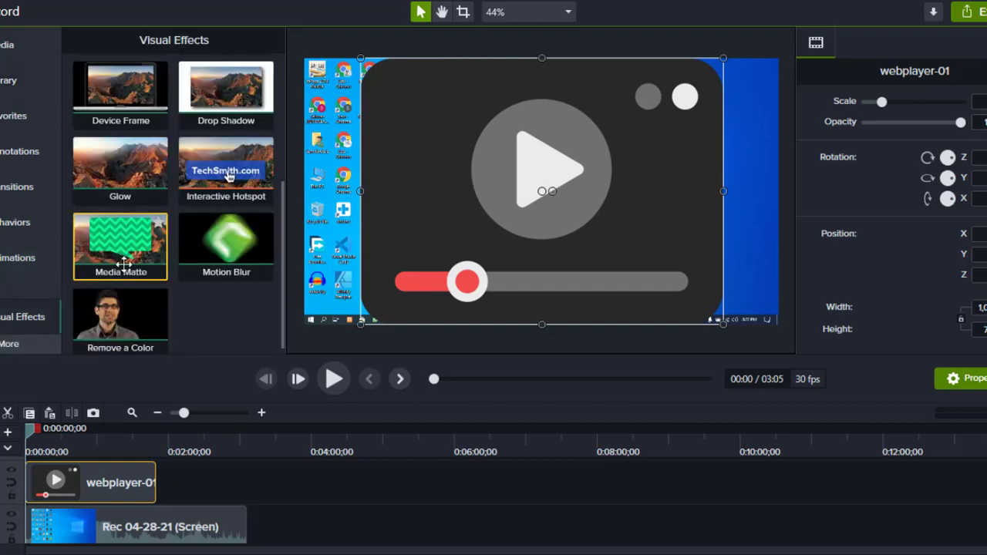
left_click_drag(123, 264, 113, 494)
key("space")
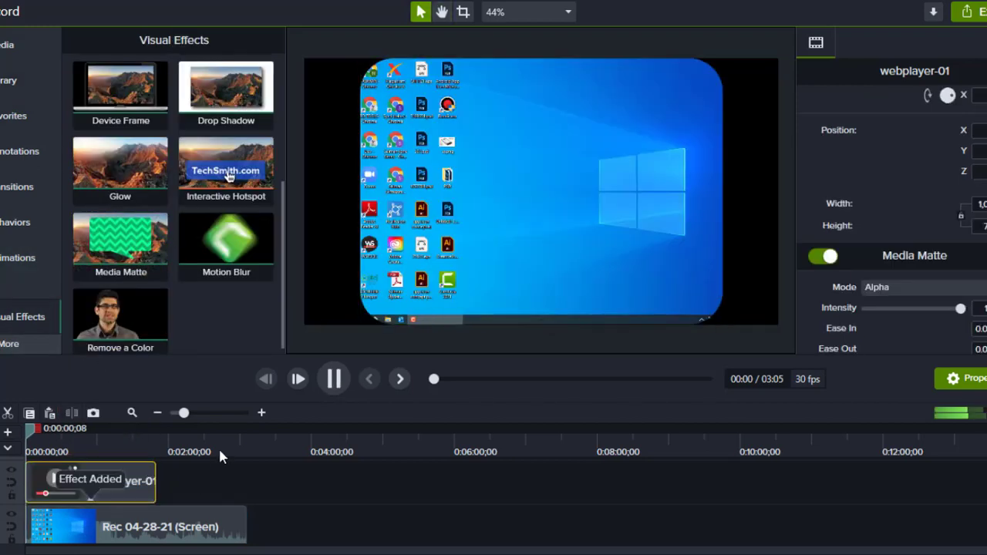
key("space")
Step: Apply Corner Rounding to the webplayer-01 clip and raise its radius to the maximum
scroll(178, 293, "up", 3)
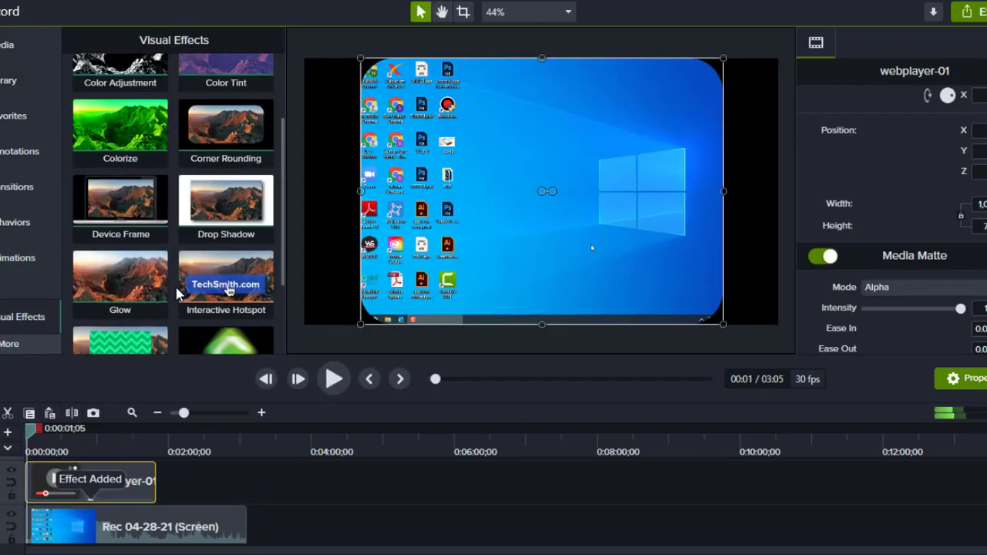
scroll(178, 293, "up", 1)
left_click_drag(226, 166, 111, 464)
key("space")
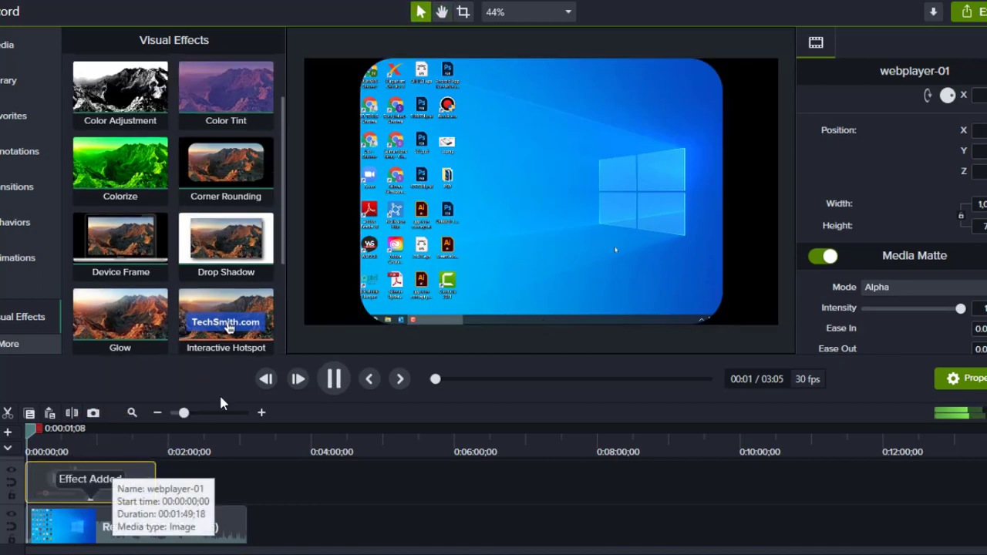
left_click(454, 105)
scroll(910, 300, "down", 2)
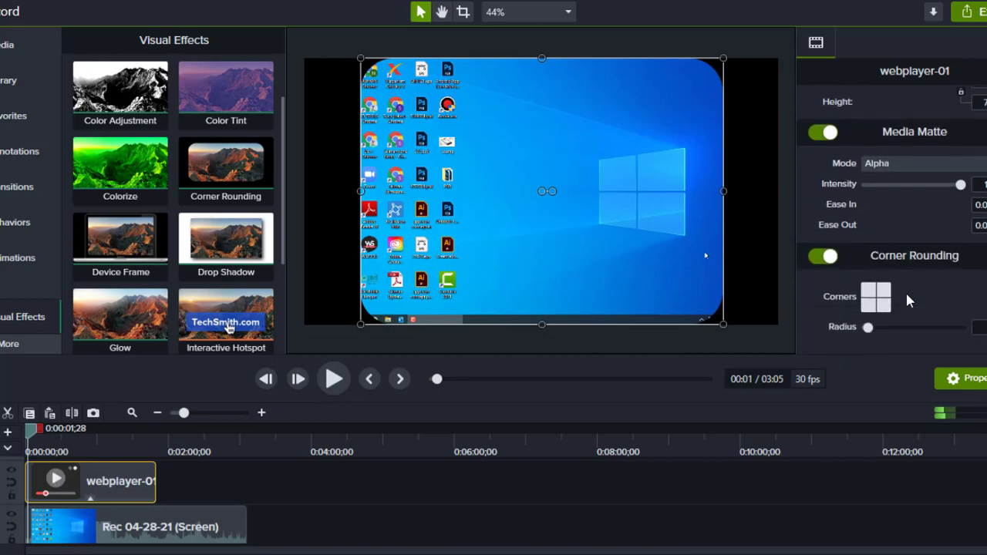
left_click_drag(870, 327, 976, 332)
Step: Try different corner combinations for Corner Rounding and leave only the upper-right corner rounded at maximum radius
left_click(882, 291)
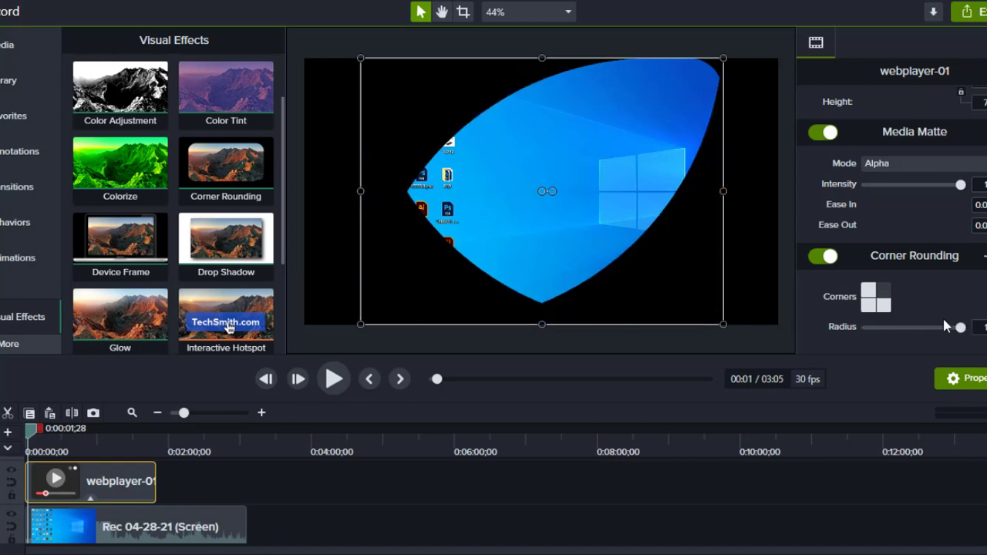
left_click(883, 290)
left_click(884, 304)
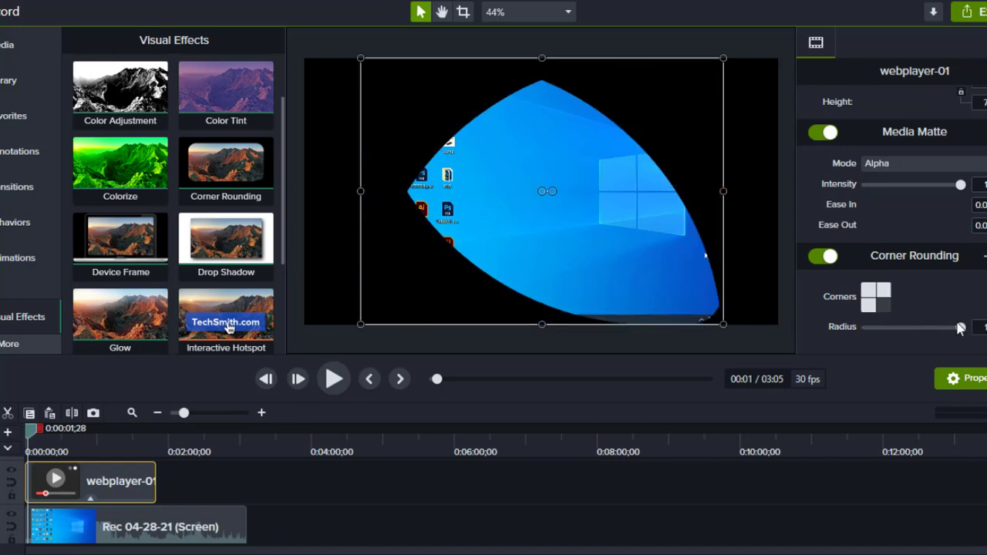
left_click_drag(869, 326, 960, 326)
left_click(869, 291)
left_click(869, 304)
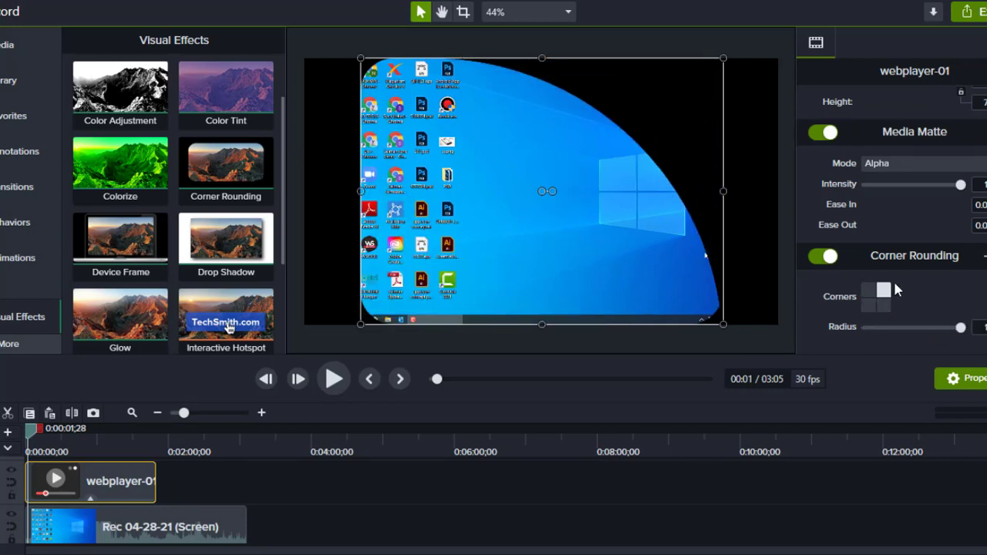
Step: Try the Media Matte modes Alpha Invert, Luminosity and Luminosity Invert, and return to Alpha at full intensity
left_click(907, 163)
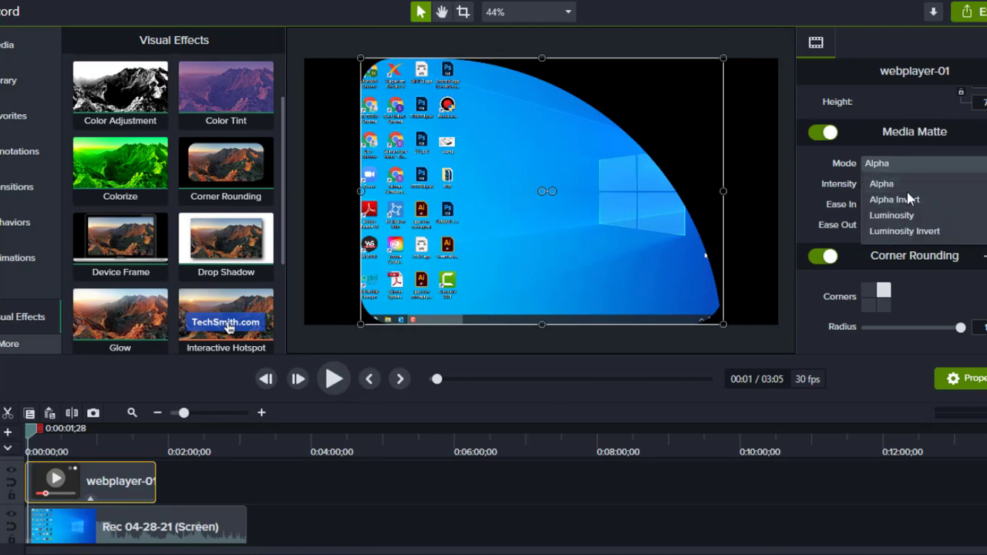
left_click(908, 200)
left_click(890, 164)
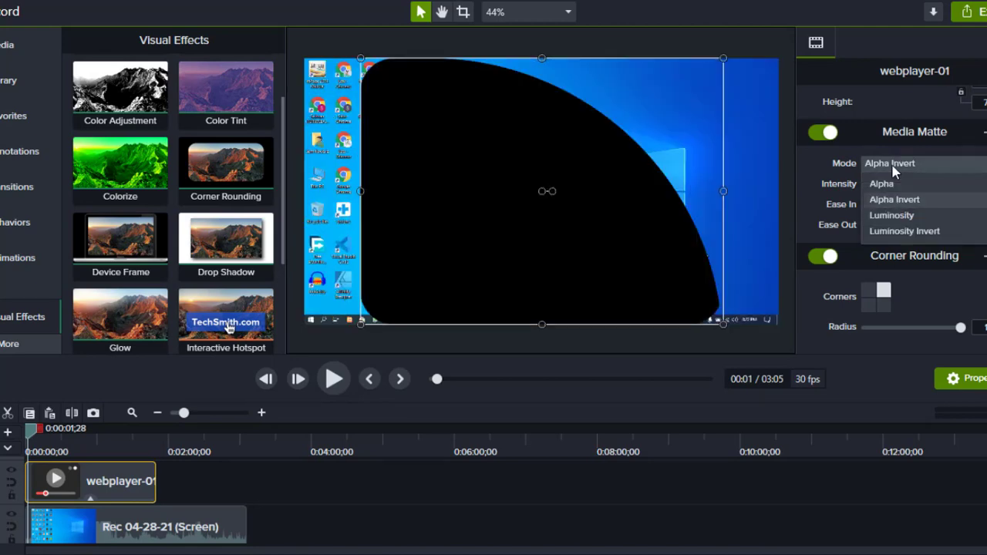
left_click(895, 216)
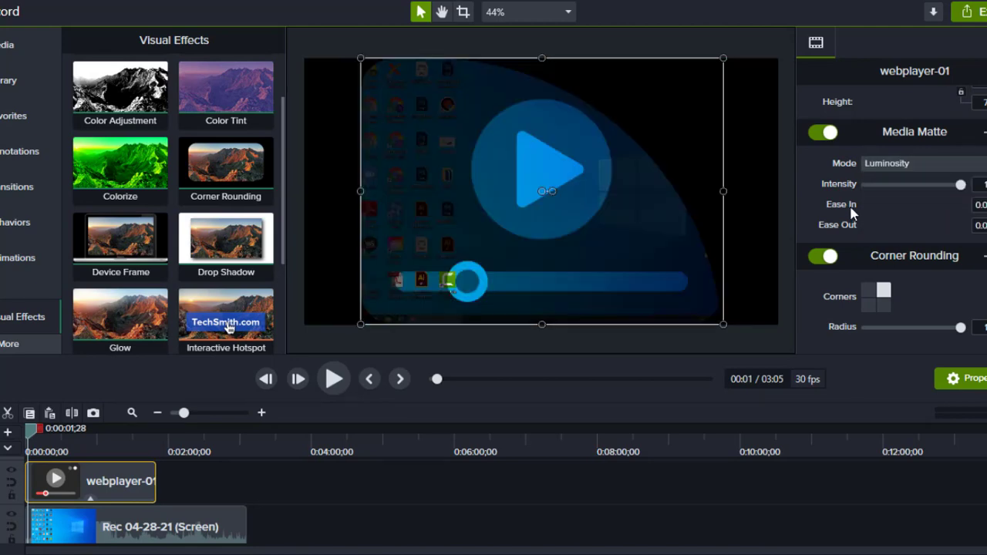
mouse_move(961, 185)
left_mouse_down()
mouse_move(924, 185)
mouse_move(960, 185)
left_mouse_up()
left_click(942, 163)
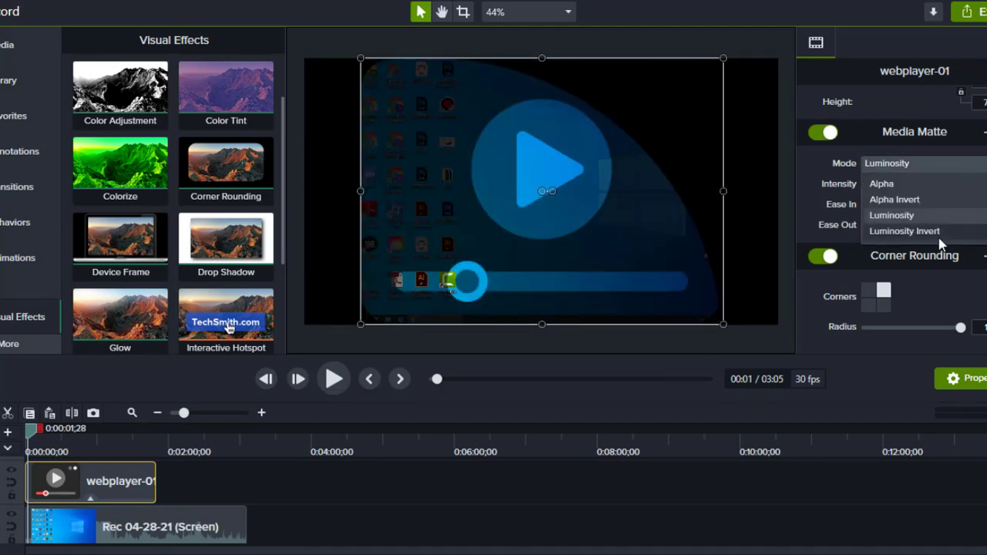
left_click(934, 229)
left_click(906, 164)
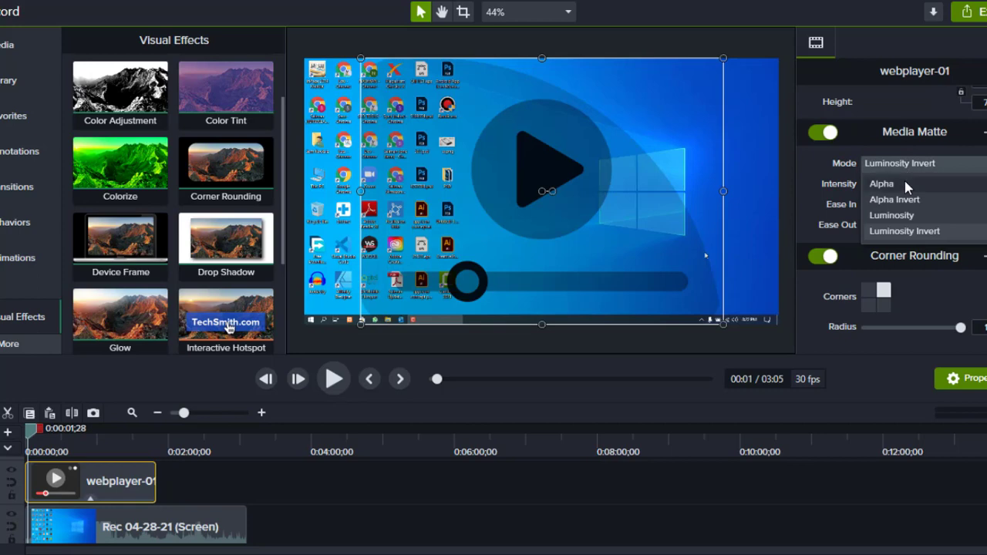
left_click(936, 185)
left_click(938, 186)
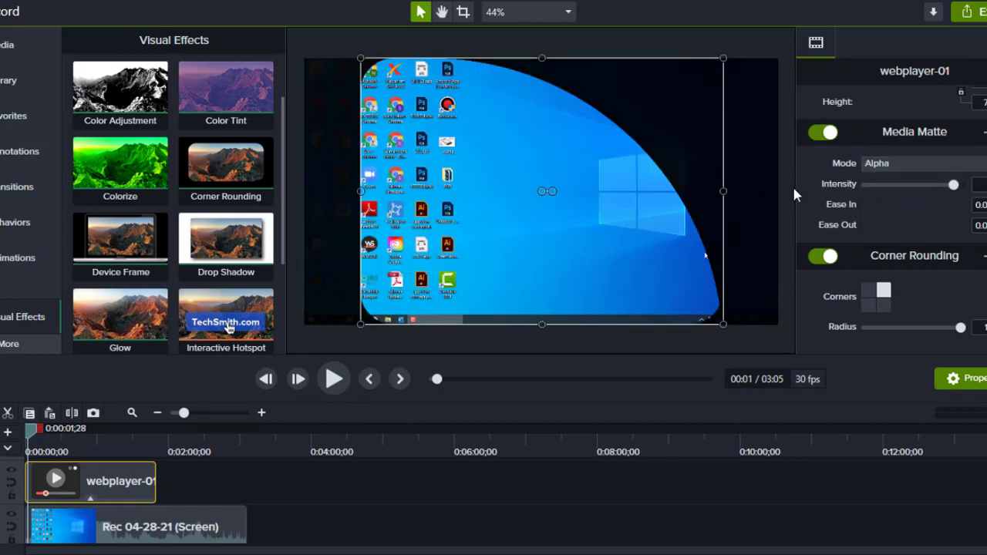
mouse_move(953, 184)
left_mouse_down()
mouse_move(903, 184)
mouse_move(960, 184)
left_mouse_up()
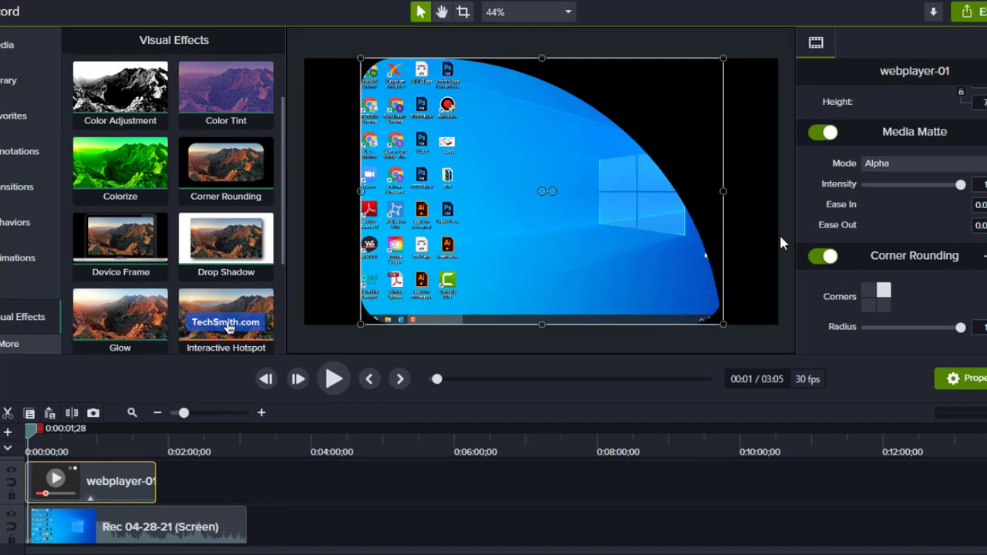
Step: Remove Media Matte and Corner Rounding from the webplayer-01 clip, and delete the clip from the timeline
scroll(912, 172, "up", 1)
left_click(982, 167)
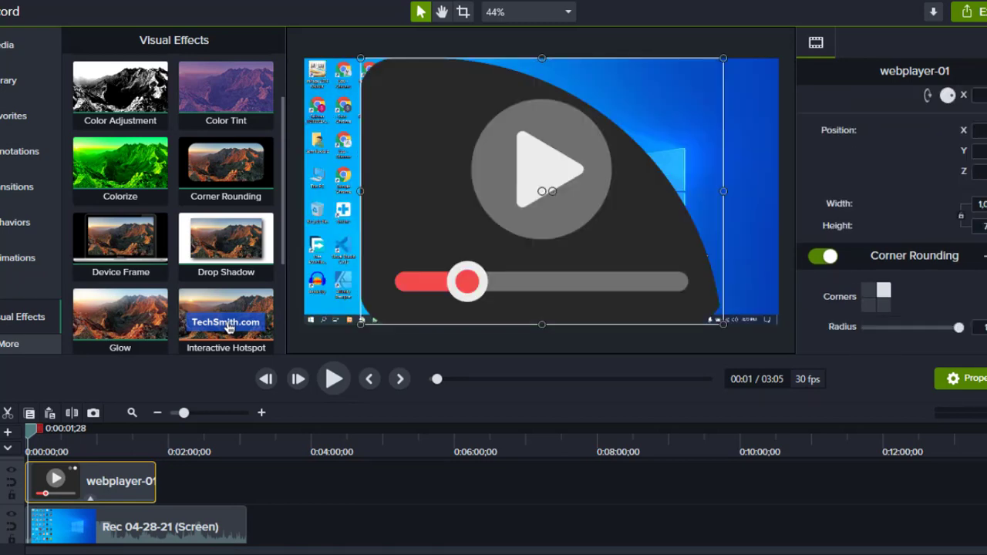
left_click(985, 256)
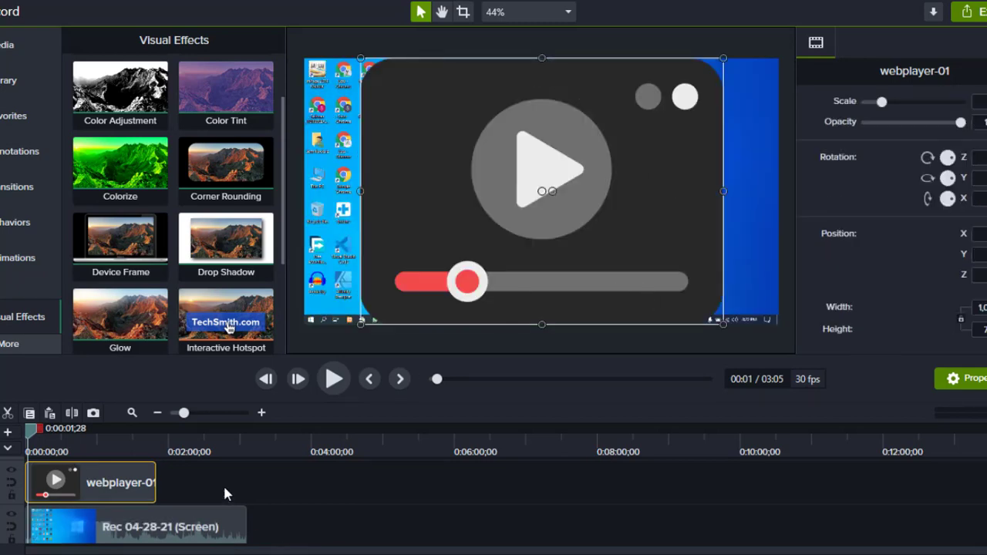
left_click_drag(375, 499, 80, 467)
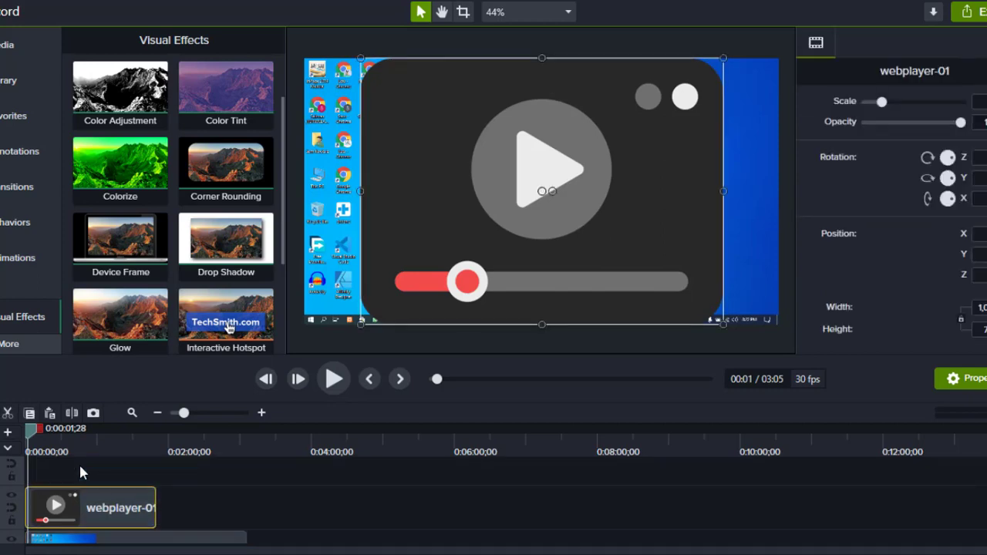
key("Delete")
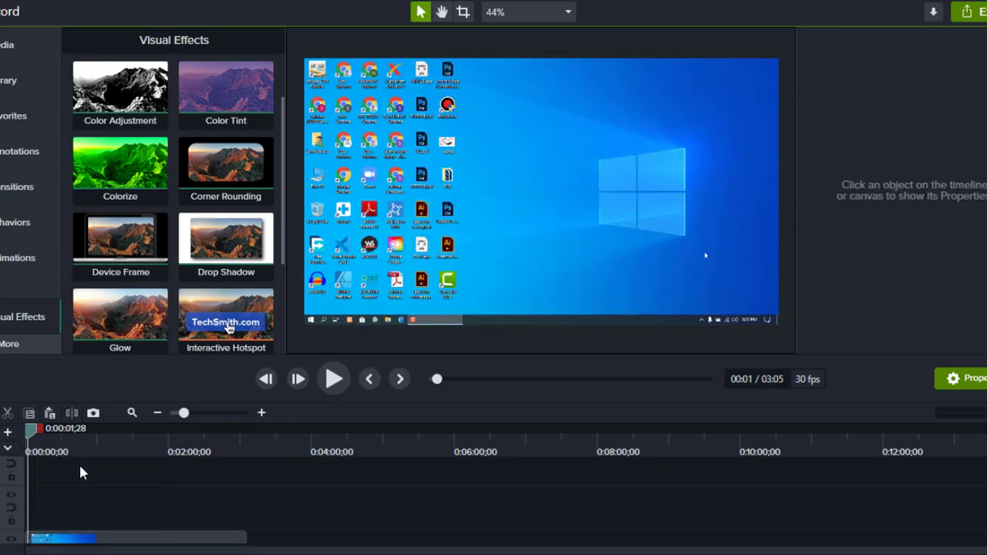
Step: Apply Glow to the recording for a short preview from the start, and undo the effect
left_click(118, 540)
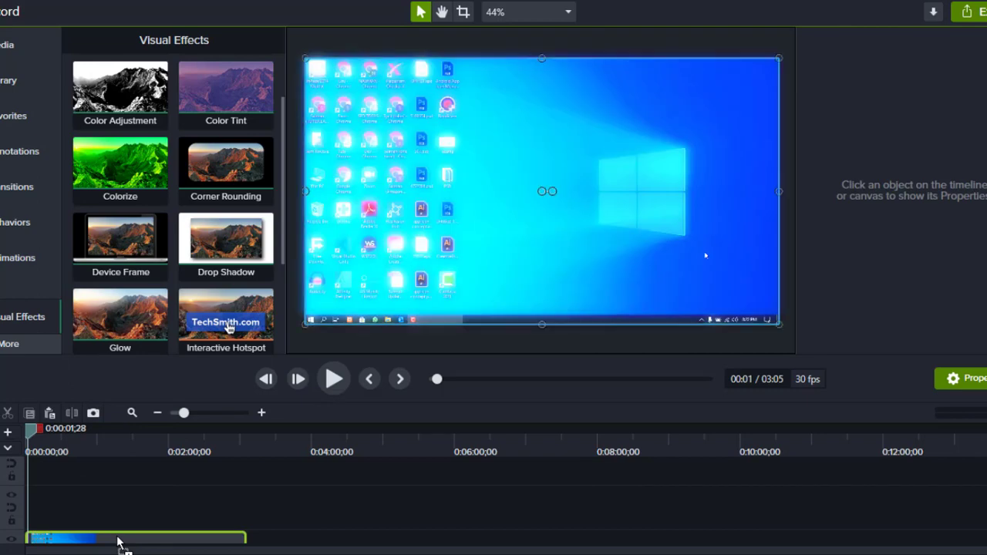
left_click_drag(118, 542, 118, 542)
left_click(26, 437)
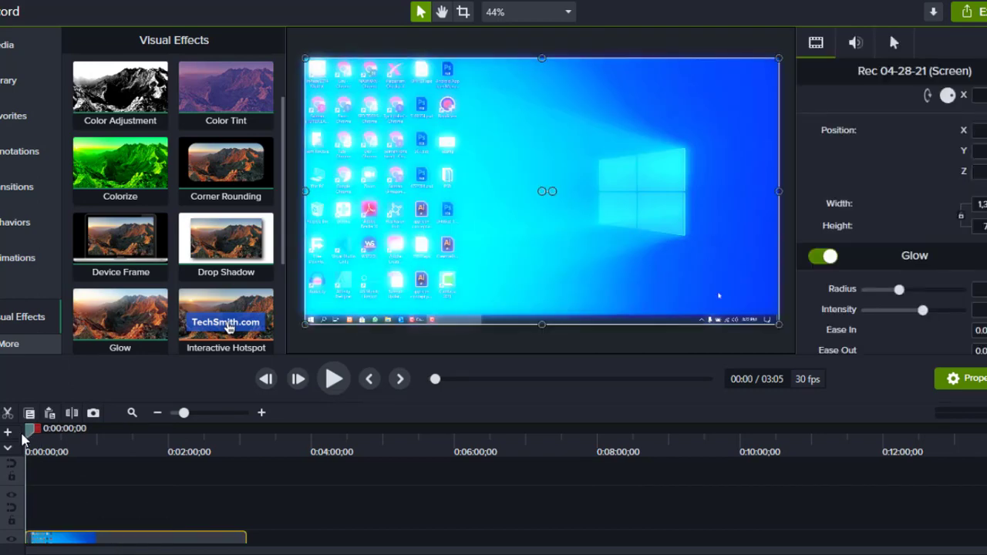
key("space")
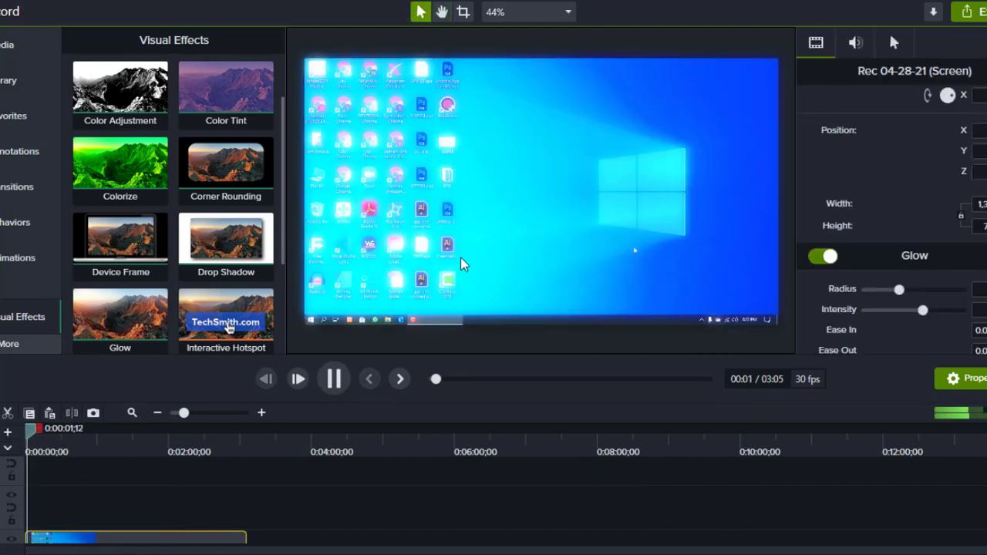
key("space")
key("ctrl+z")
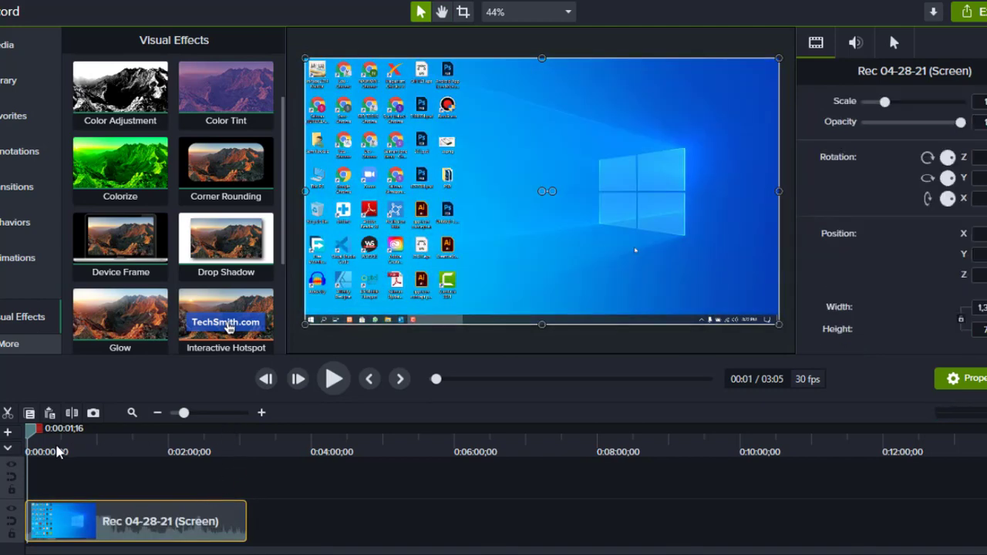
Step: Show the Quiz track above the recording on the timeline, and hide it again
left_click(8, 451)
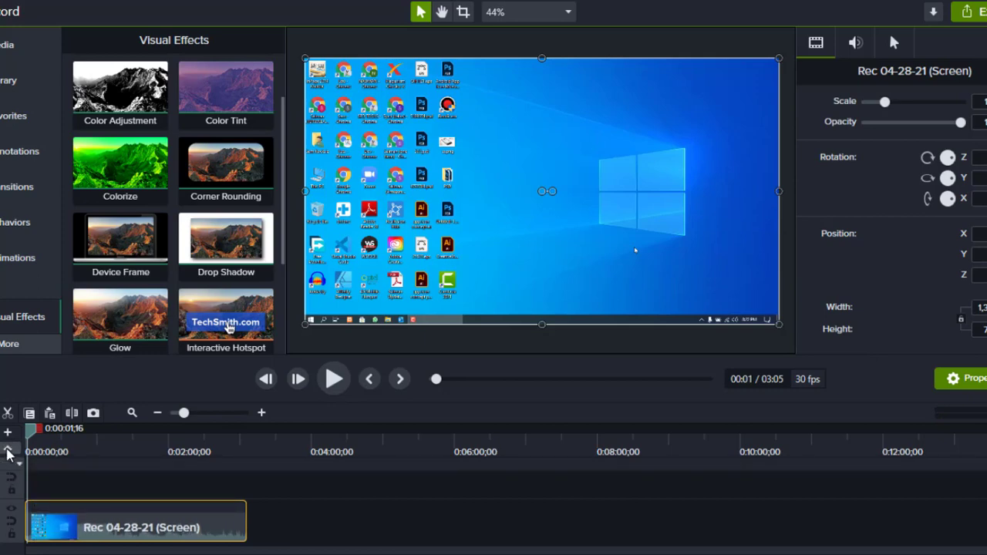
left_click(148, 484)
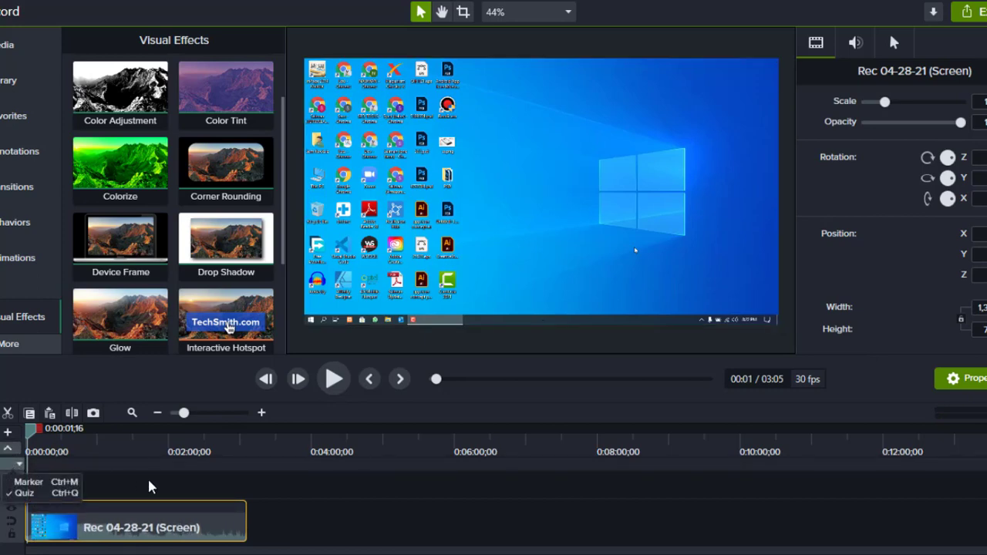
key("ctrl+v")
left_click_drag(95, 485, 70, 490)
key("Delete")
left_click(9, 452)
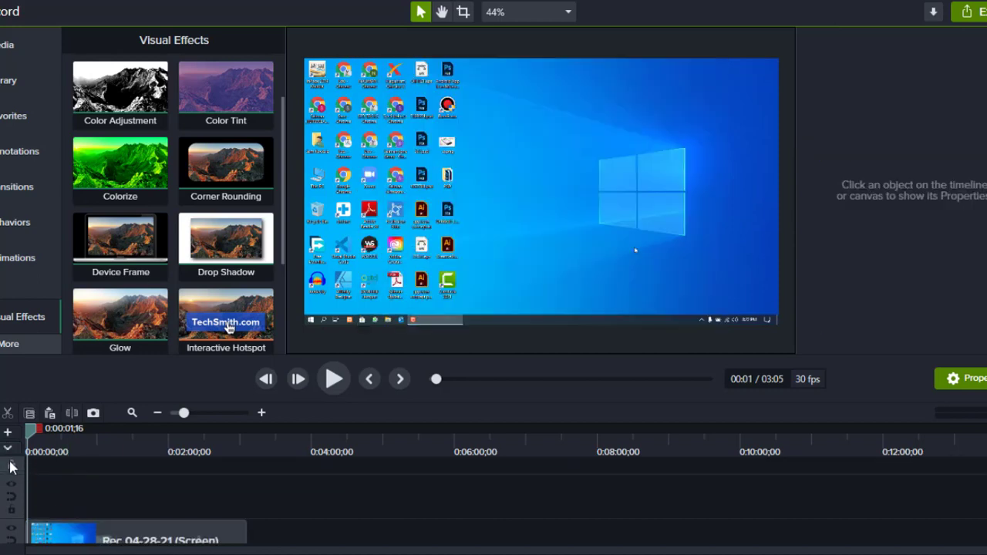